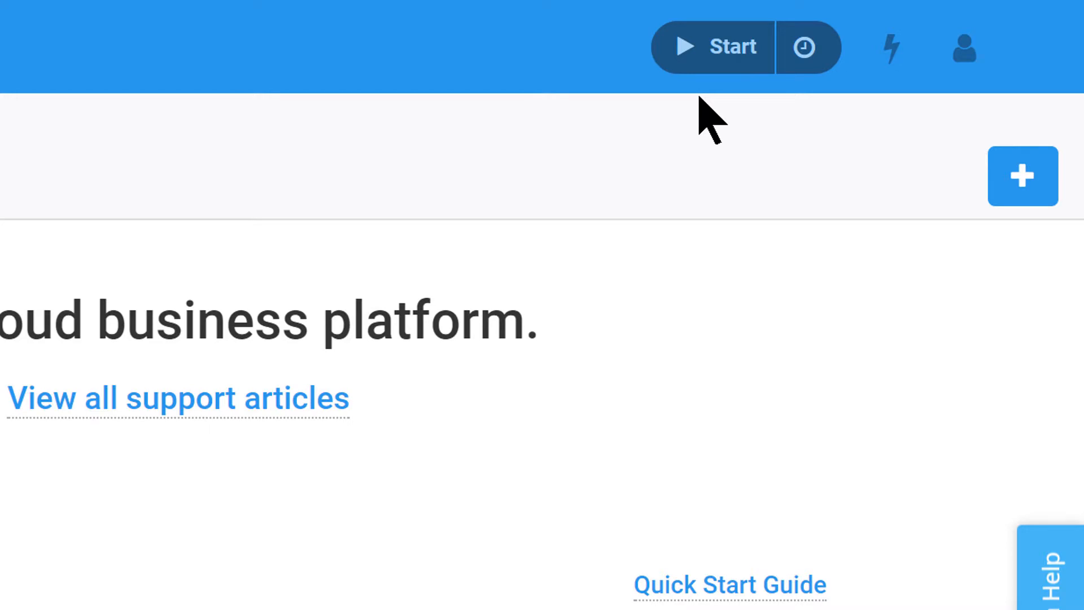
- Start the timer and stop it again to create a timesheet entry
{"action": "left_click", "coordinate": [715, 64]}
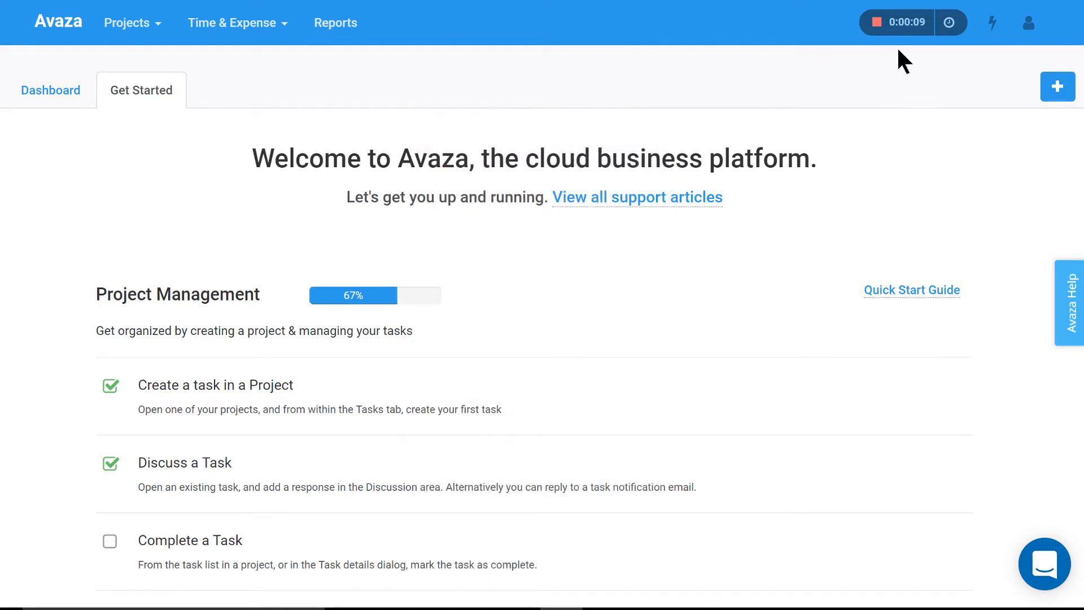
{"action": "left_click", "coordinate": [899, 33]}
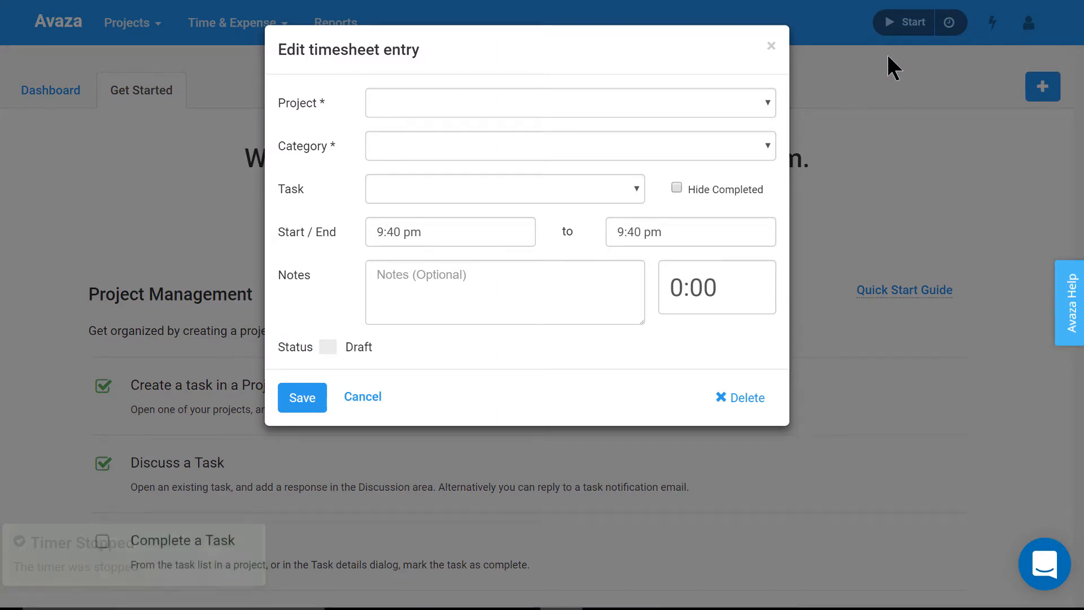
{"action": "left_click", "coordinate": [771, 46]}
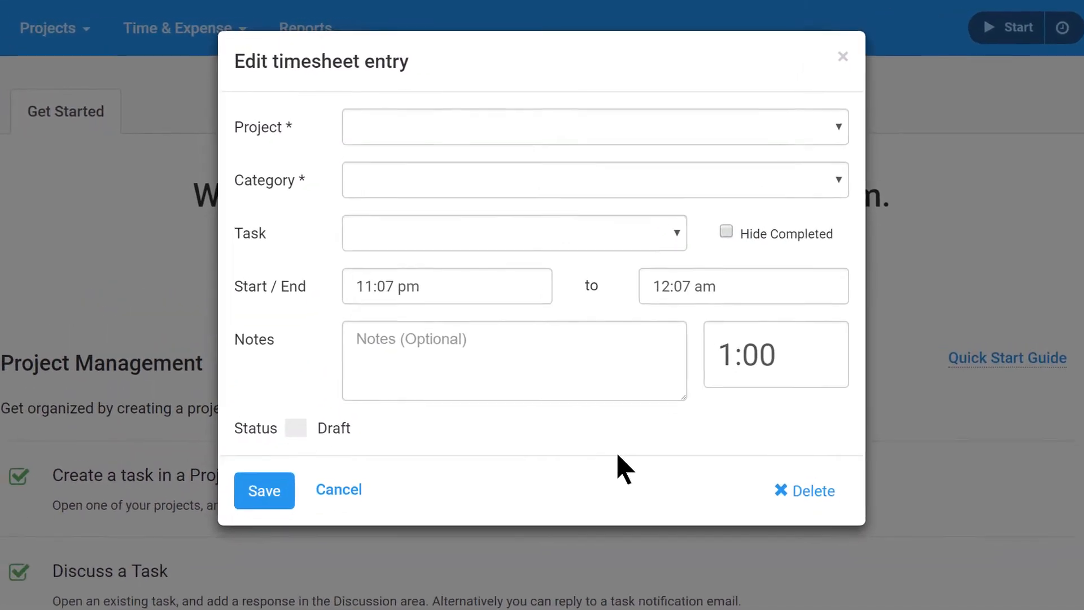
- Assign the timesheet entry to project Unnamed iOS Game, category Animations and task Intro Animations
{"action": "left_click", "coordinate": [561, 132]}
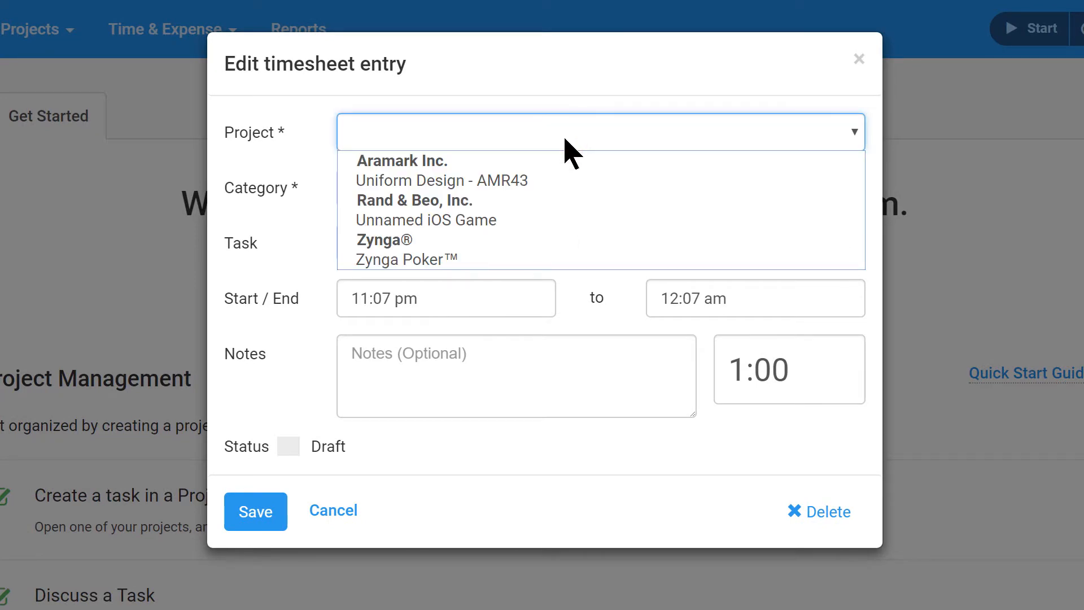
{"action": "left_click", "coordinate": [573, 220]}
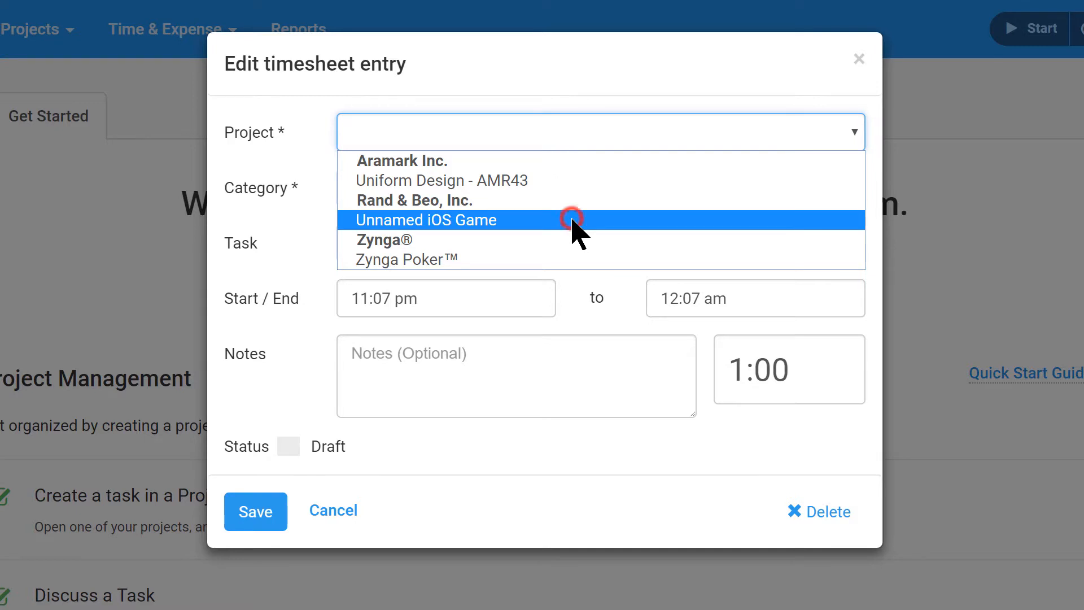
{"action": "left_click", "coordinate": [496, 196]}
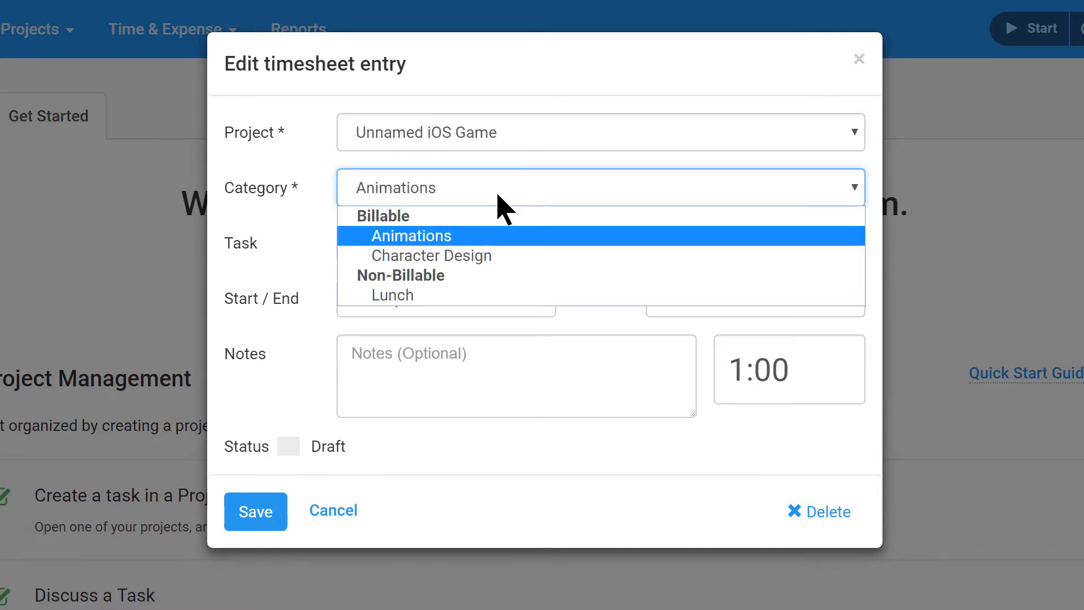
{"action": "left_click", "coordinate": [522, 236]}
{"action": "left_click", "coordinate": [521, 237]}
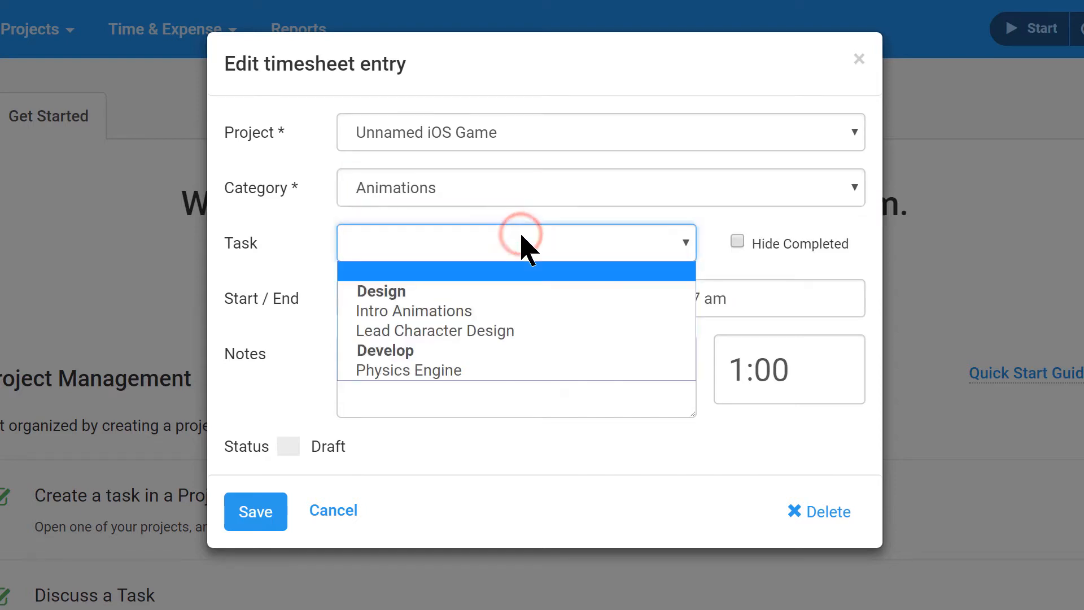
{"action": "left_click", "coordinate": [537, 311]}
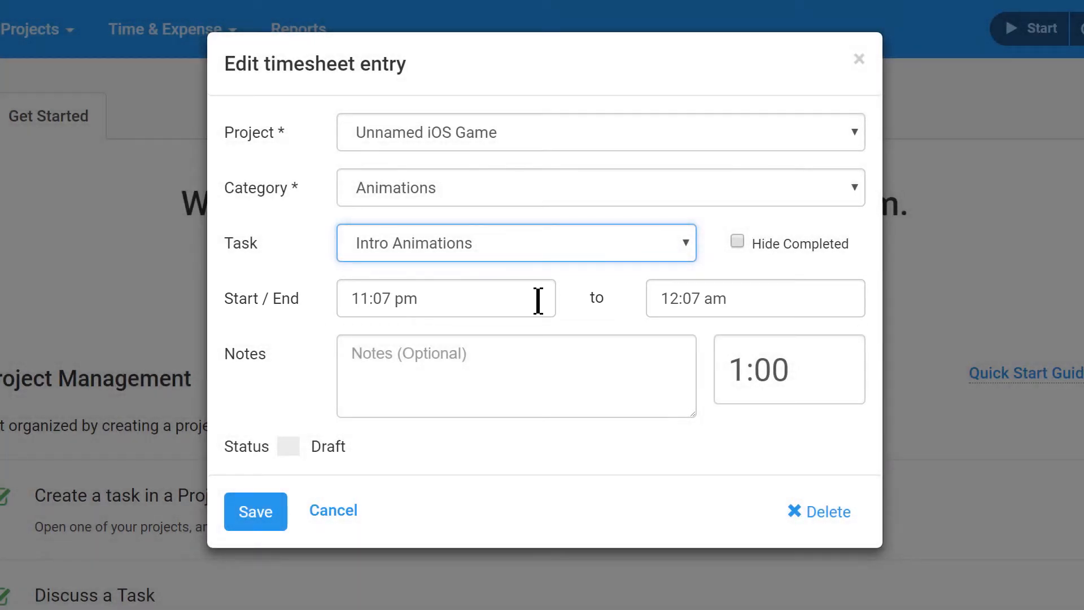
- Add the note "Scene 1 & 4" to the timesheet entry and save it
{"action": "left_click", "coordinate": [481, 377]}
{"action": "type", "text": "Scene 1 & 4"}
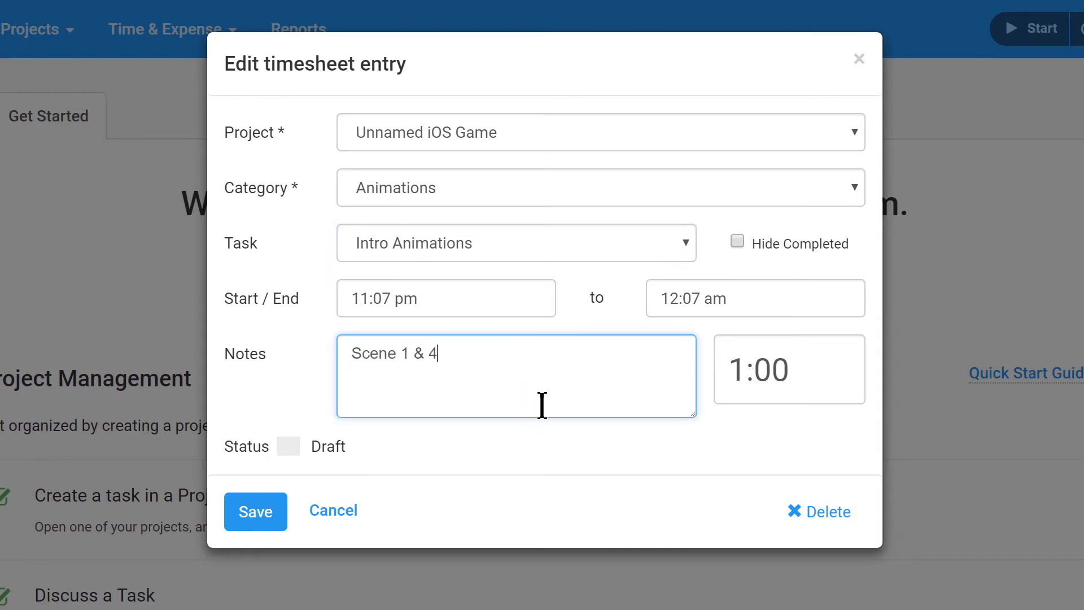
{"action": "left_click", "coordinate": [565, 445]}
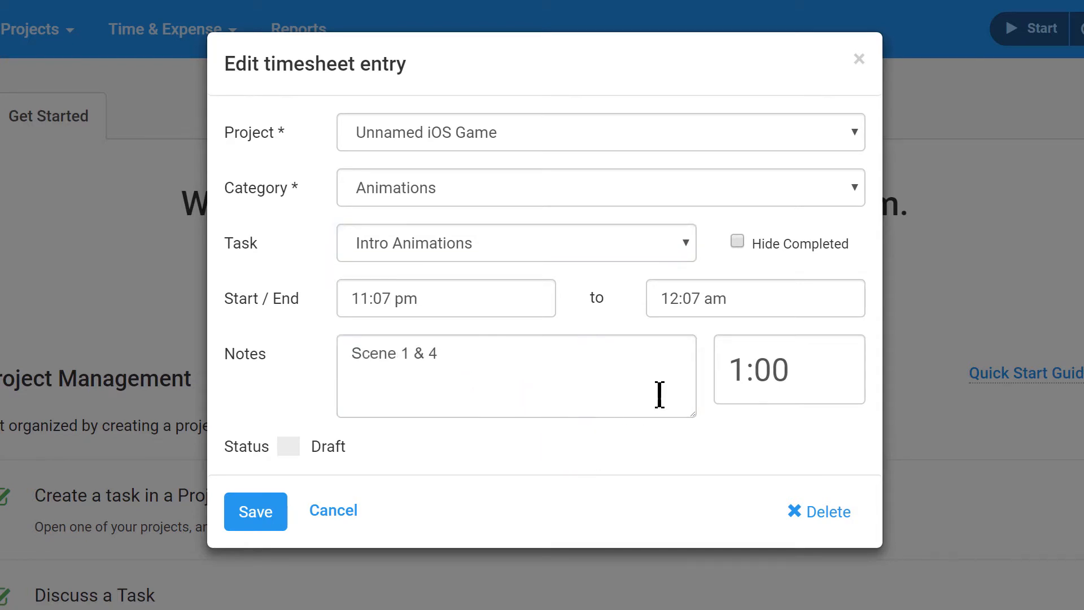
{"action": "mouse_move", "coordinate": [731, 373]}
{"action": "left_click", "coordinate": [284, 509]}
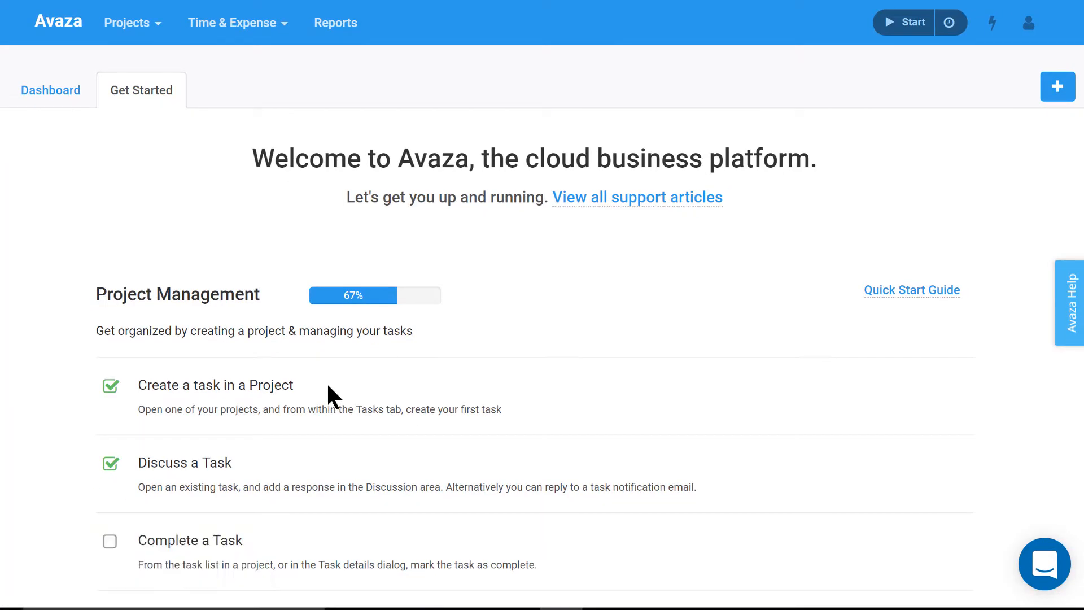
- Open the quick timesheet overview, view the entries for Friday 5th Jan and return to today's entries
{"action": "left_click", "coordinate": [951, 27]}
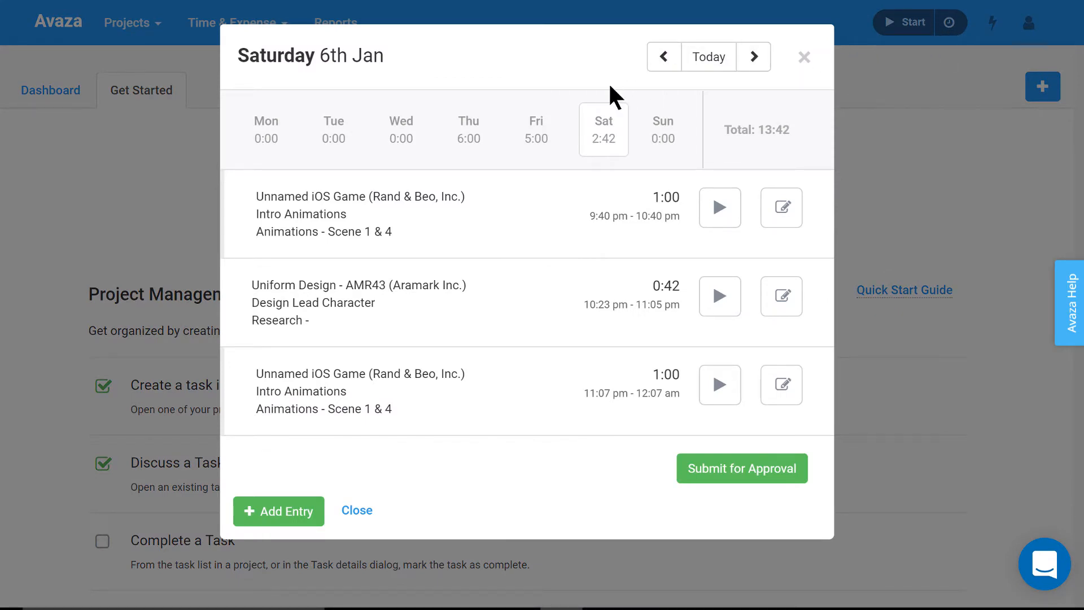
{"action": "left_click", "coordinate": [662, 58]}
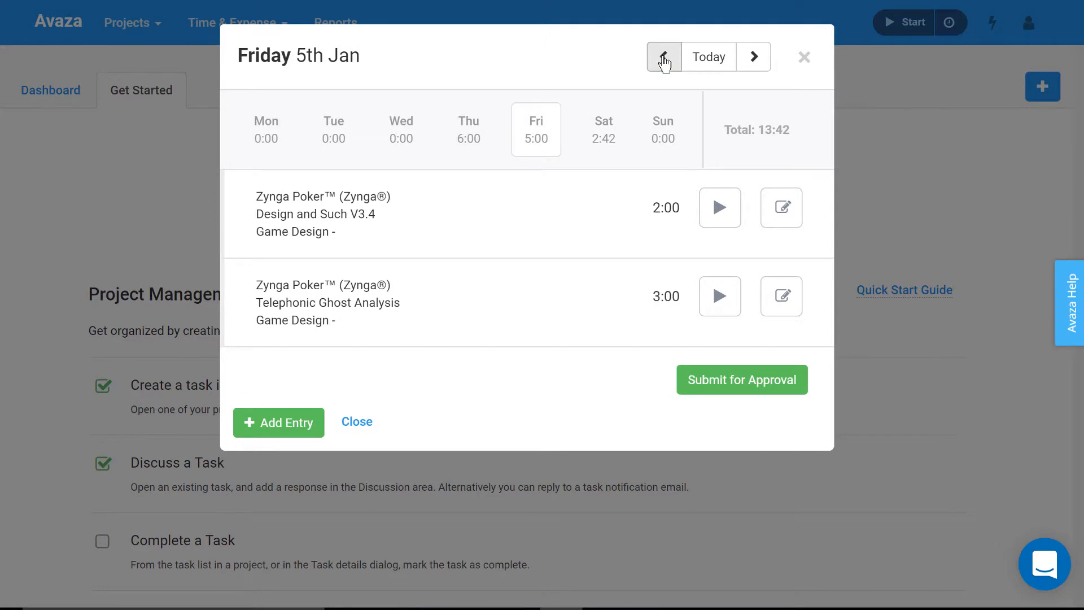
{"action": "left_click", "coordinate": [753, 56]}
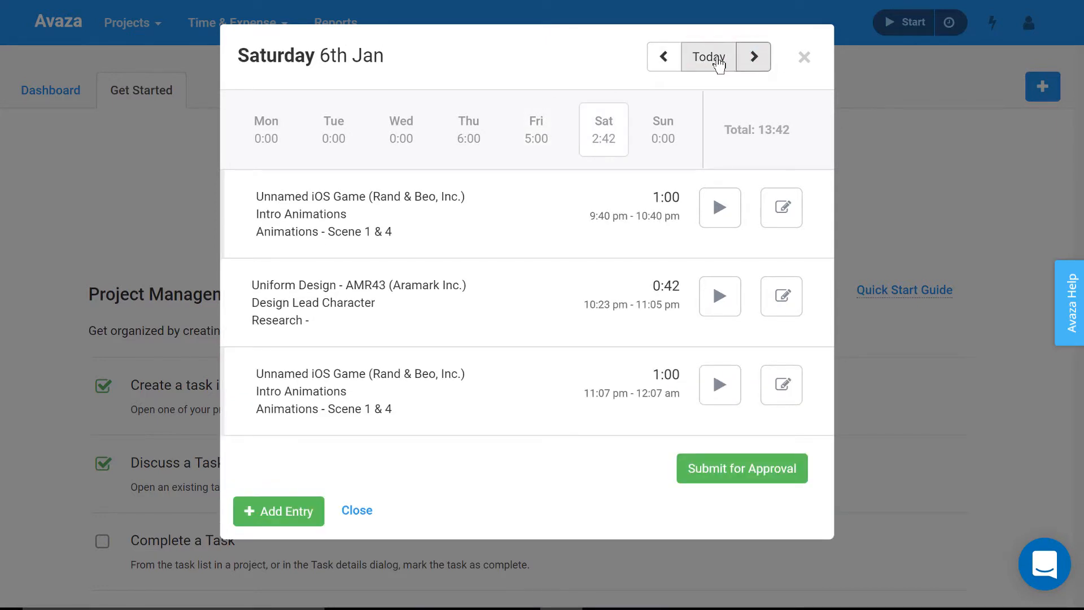
{"action": "left_click", "coordinate": [718, 61]}
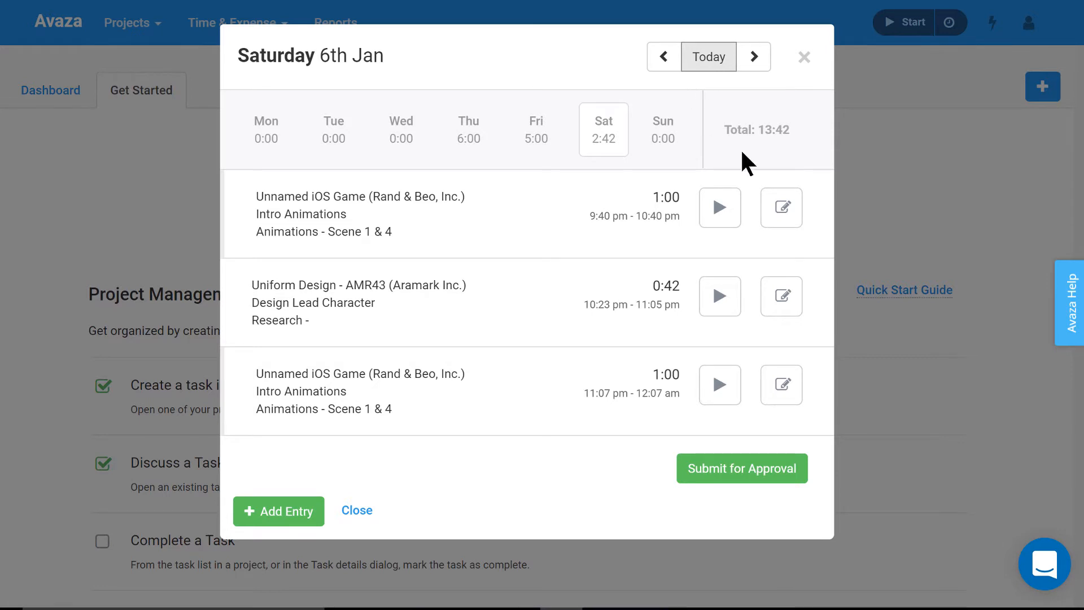
- View the edit form of Saturday 6th Jan's first timesheet entry and close it without making changes
{"action": "left_click", "coordinate": [781, 208]}
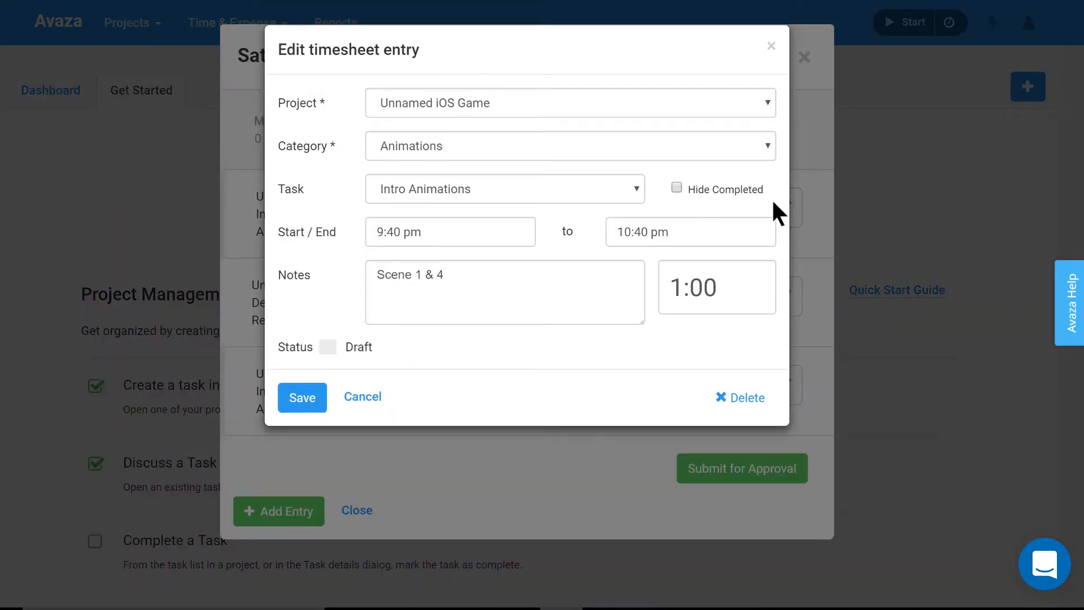
{"action": "key", "text": "Escape"}
{"action": "left_click", "coordinate": [304, 513]}
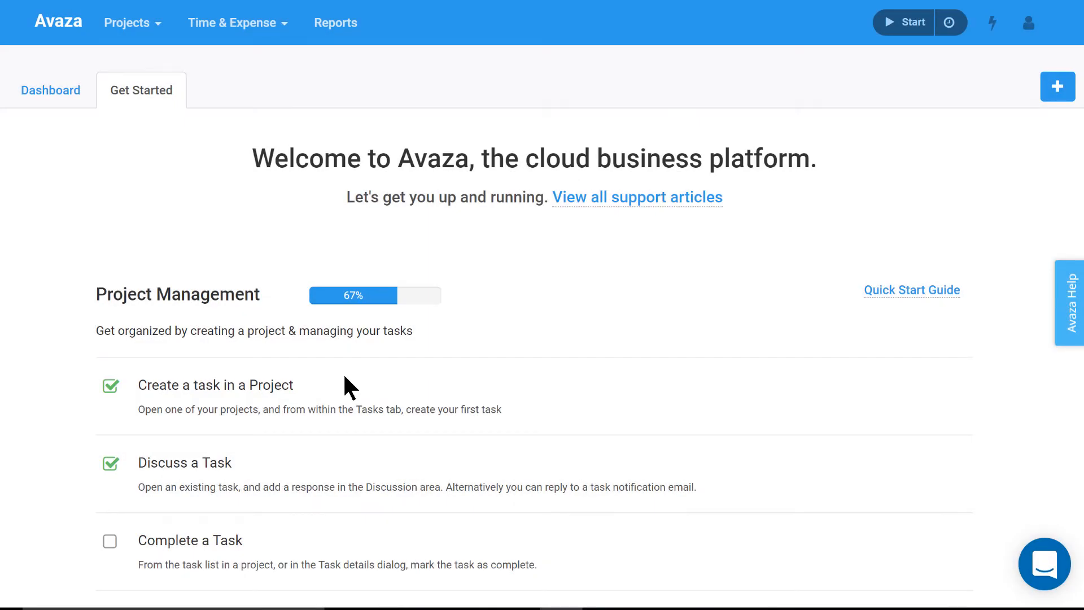
- Open the Timesheets page and use the calendar to go to Friday 5th Jan
{"action": "left_click", "coordinate": [284, 23]}
{"action": "left_click", "coordinate": [305, 59]}
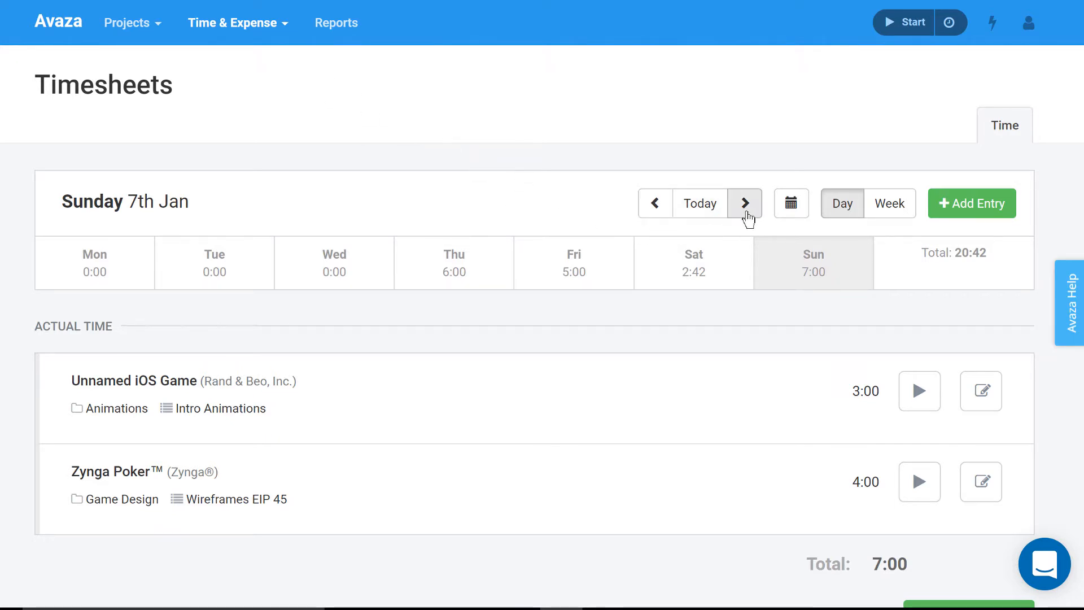
{"action": "left_click", "coordinate": [784, 210]}
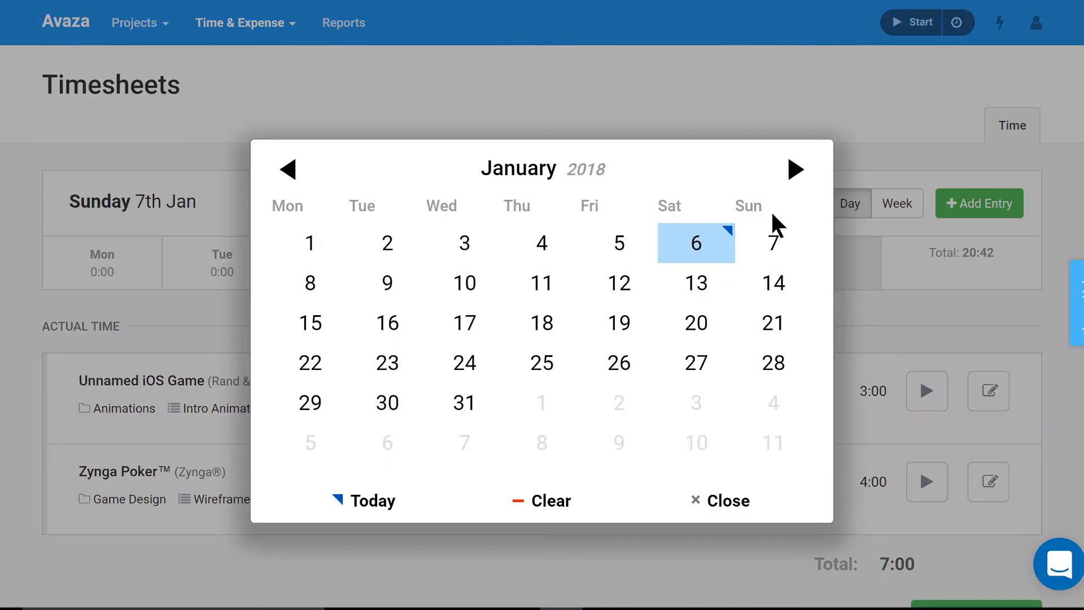
{"action": "left_click", "coordinate": [639, 241]}
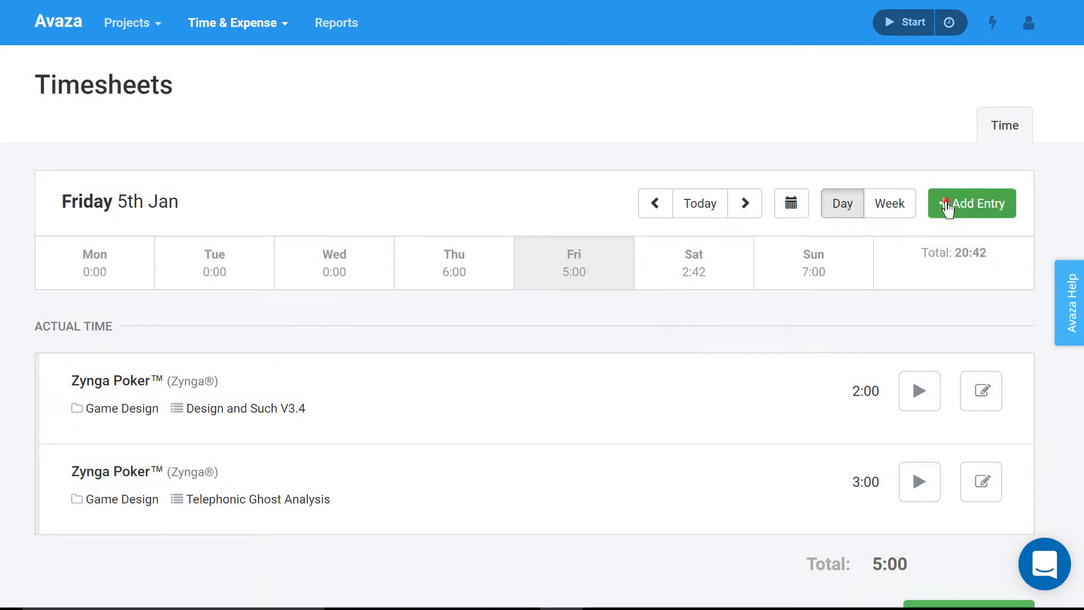
- Add and save a 1:00 timesheet entry on Friday 5th Jan for Zynga Poker, category Game Deployment
{"action": "left_click", "coordinate": [954, 205]}
{"action": "left_click", "coordinate": [676, 305]}
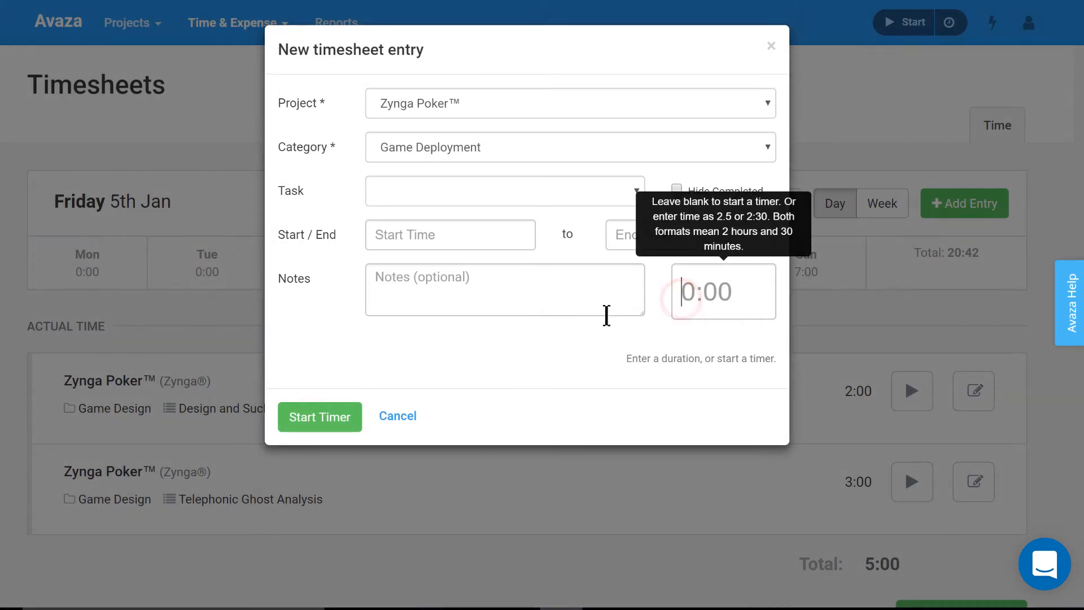
{"action": "type", "text": "1"}
{"action": "left_click", "coordinate": [463, 360]}
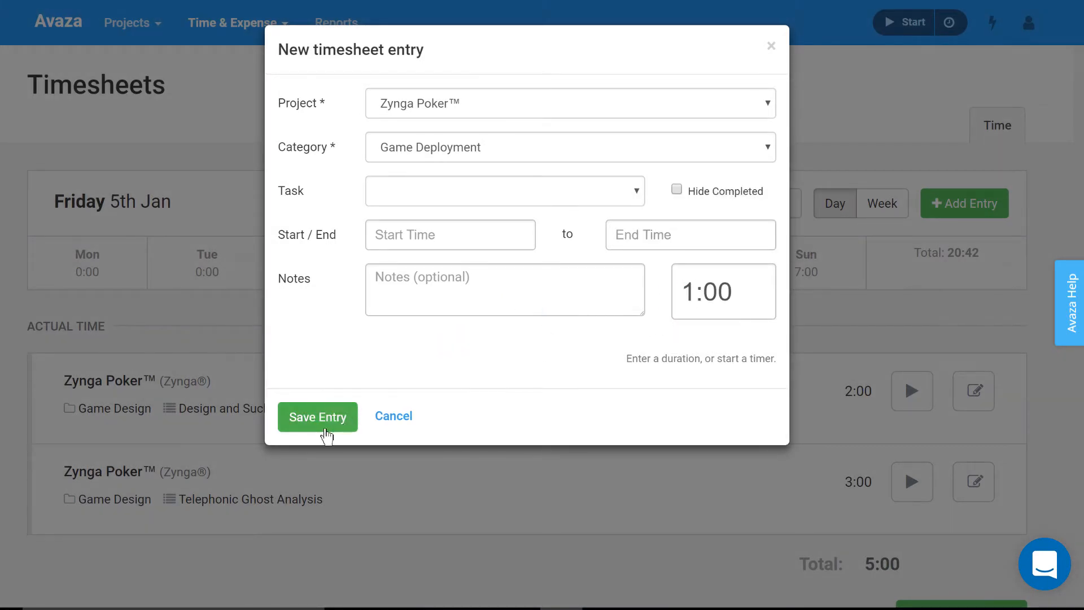
{"action": "left_click", "coordinate": [319, 420]}
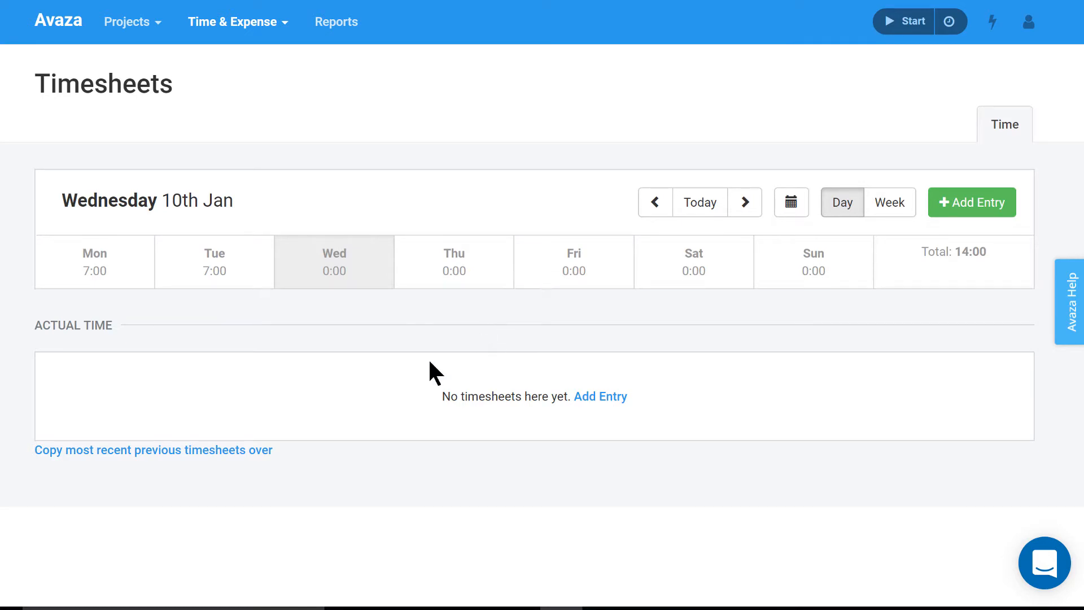
- Copy the most recent previous timesheets over to Wednesday 10th Jan
{"action": "left_click", "coordinate": [265, 450]}
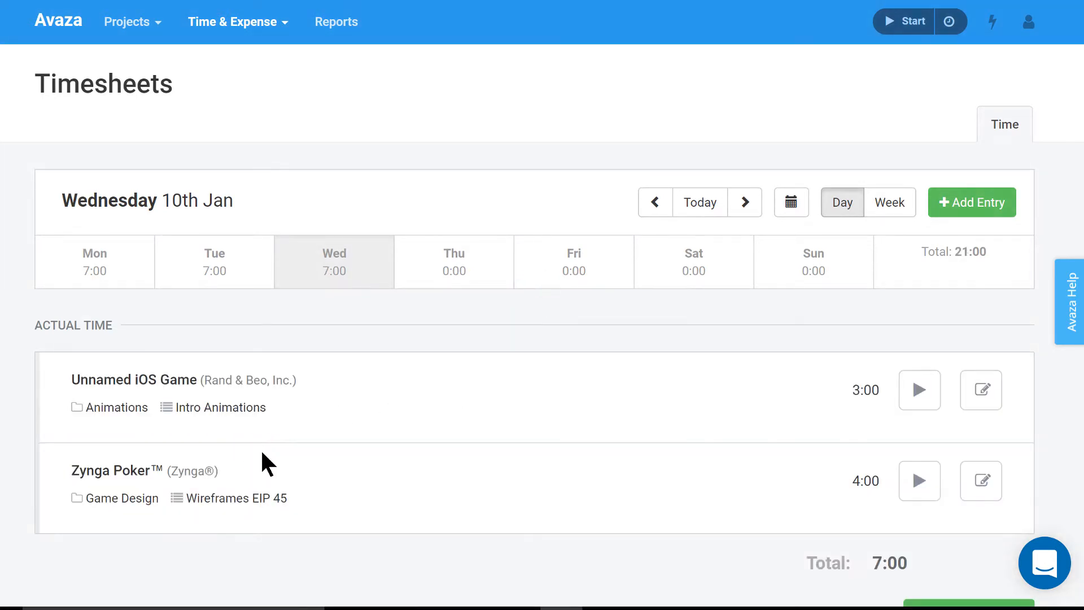
{"action": "scroll", "coordinate": [370, 450], "scroll_direction": "down", "scroll_amount": 1}
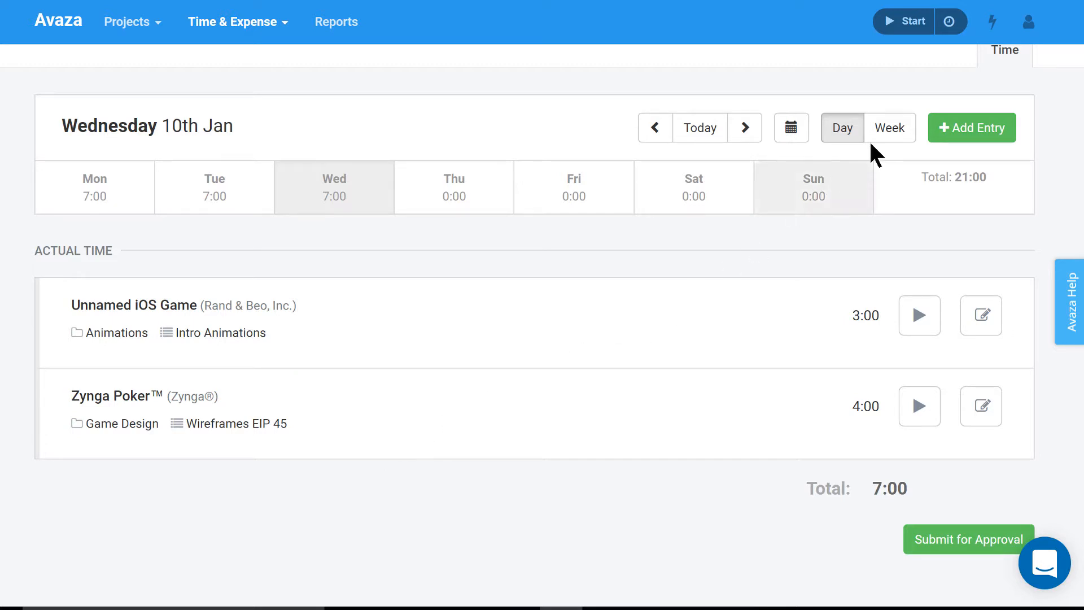
- In the weekly view for 8th–14th Jan, add a row for Uniform Design - AMR43, Game Design Analysis, task Design Lead Character
{"action": "left_click", "coordinate": [886, 130]}
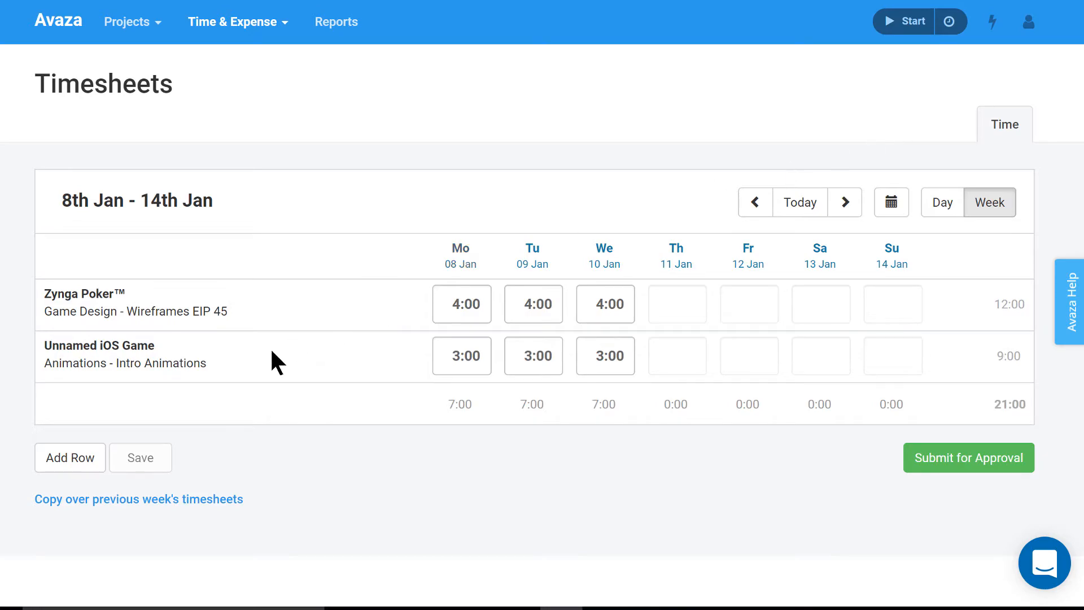
{"action": "left_click", "coordinate": [85, 462]}
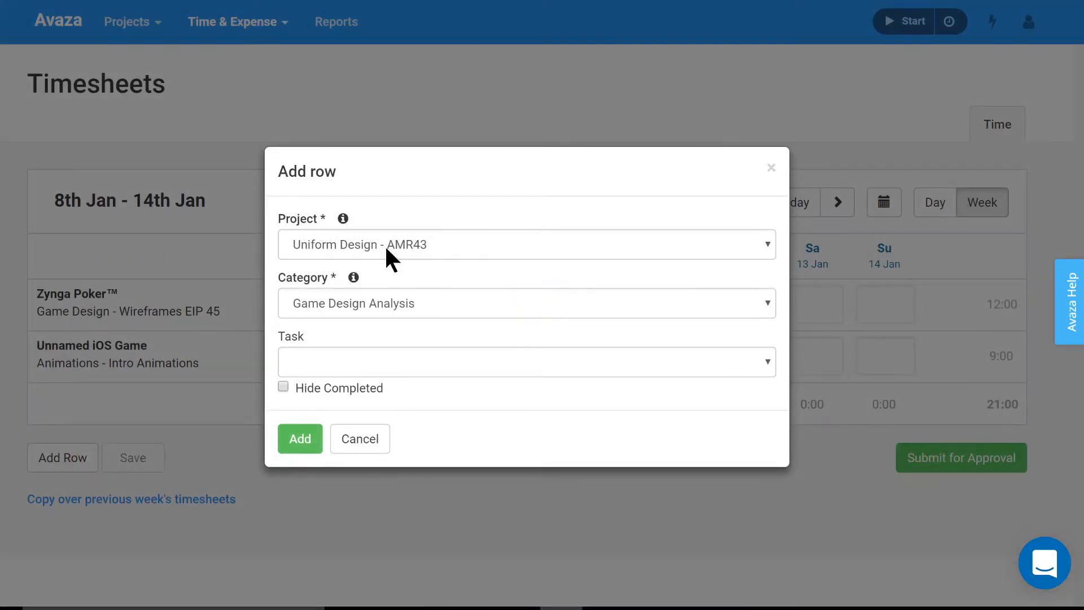
{"action": "left_click", "coordinate": [386, 362]}
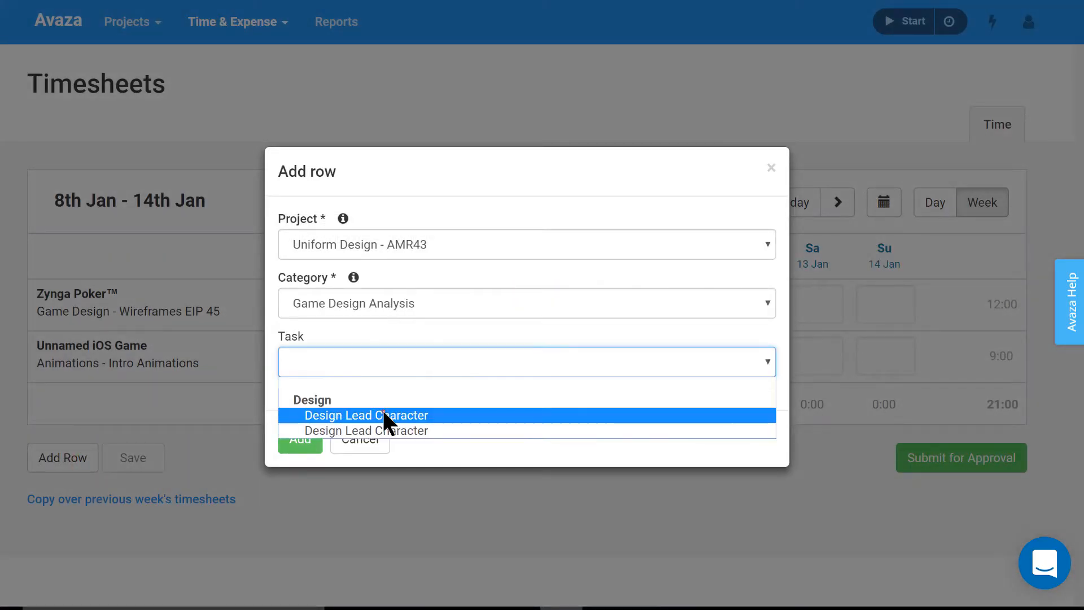
{"action": "left_click", "coordinate": [383, 414]}
{"action": "left_click", "coordinate": [320, 439]}
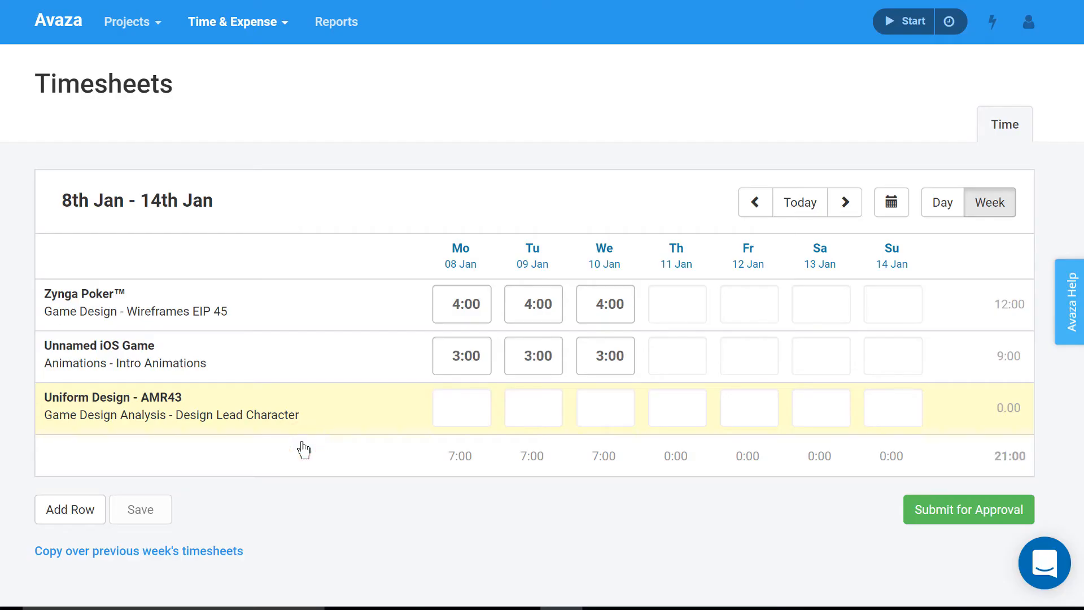
- Enter 1 hour each for Monday, Tuesday and Wednesday in the Uniform Design - AMR43 row and save the week
{"action": "left_click", "coordinate": [458, 411]}
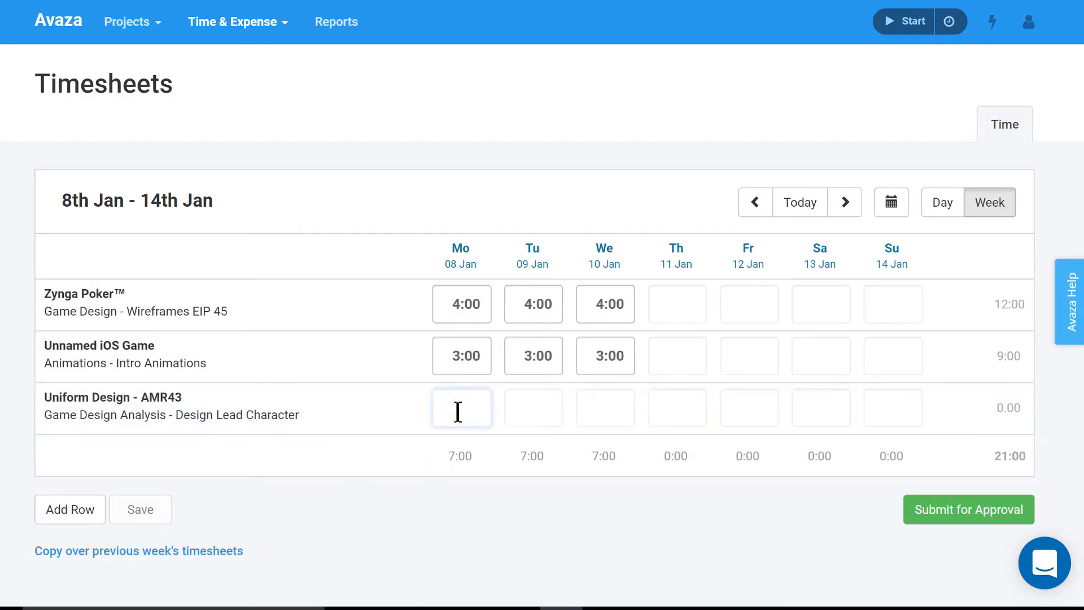
{"action": "type", "text": "1"}
{"action": "key", "text": "Tab"}
{"action": "type", "text": "1"}
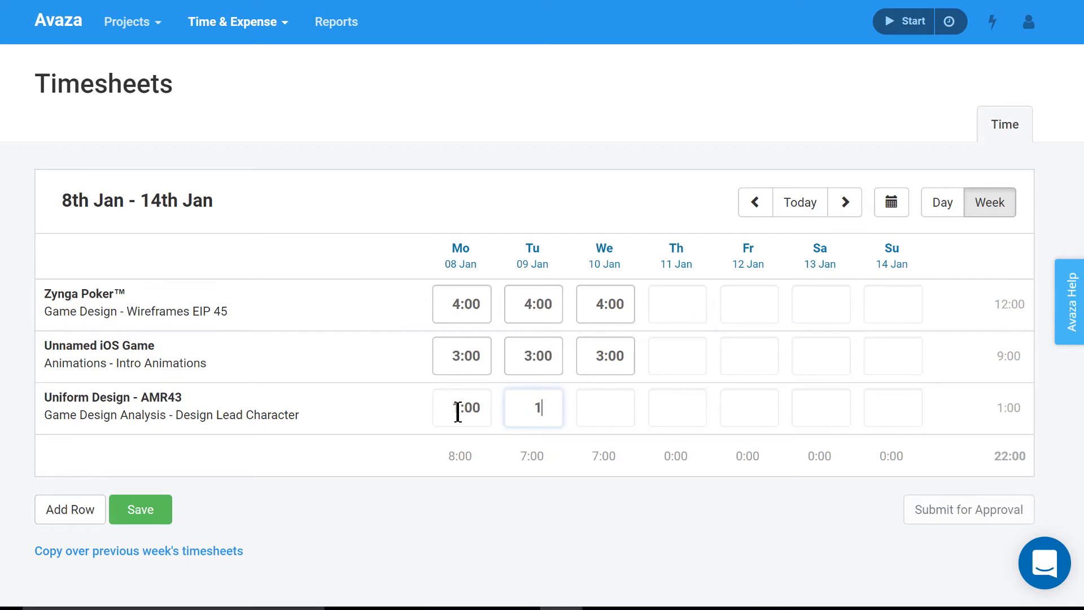
{"action": "key", "text": "Tab"}
{"action": "type", "text": "1"}
{"action": "key", "text": "Tab"}
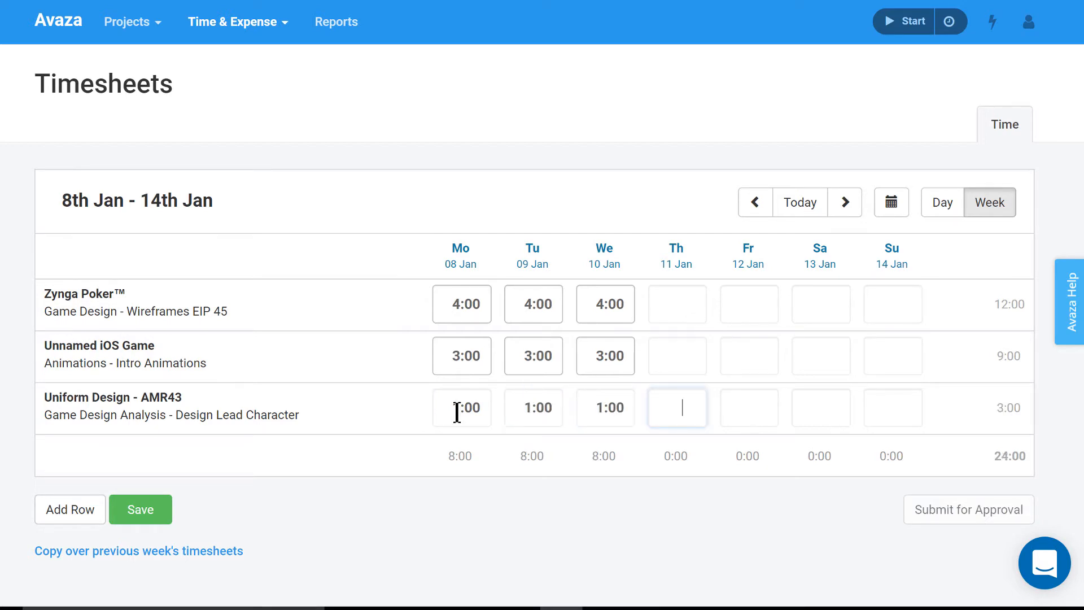
{"action": "left_click", "coordinate": [148, 523]}
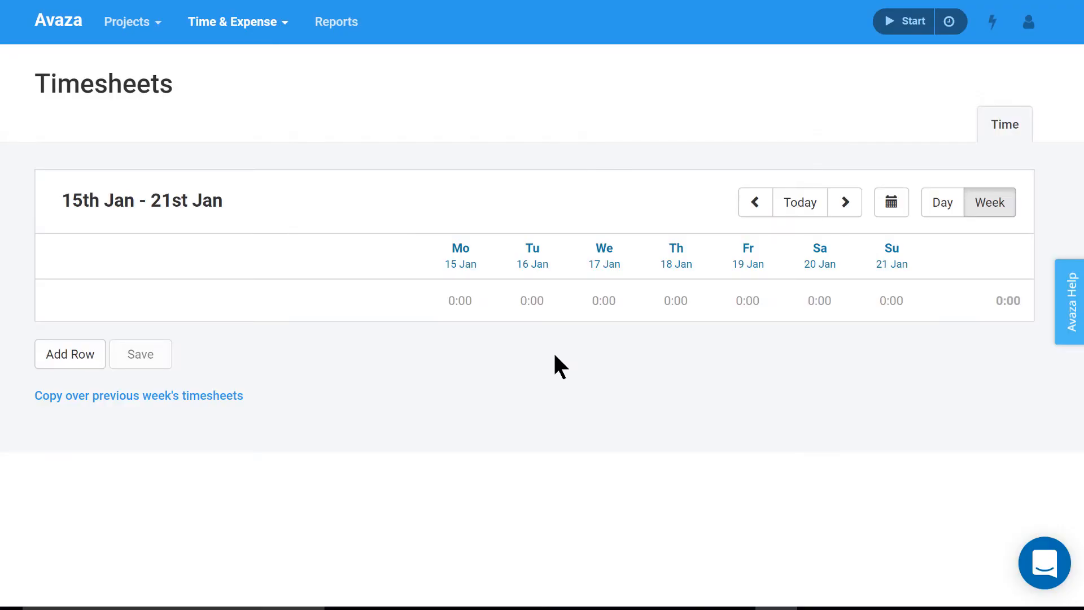
- Copy the previous week's timesheets over to the week of 15th Jan - 21st Jan
{"action": "left_click", "coordinate": [216, 396]}
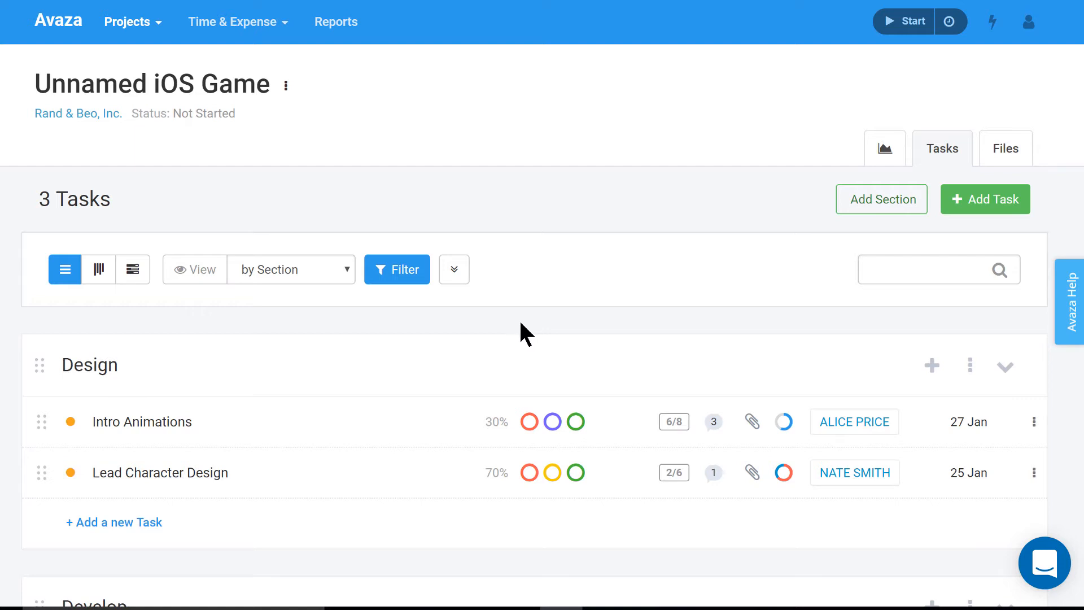
- View the Intro Animations task's logged time and its new timesheet entry form, leaving the form without saving
{"action": "left_click", "coordinate": [619, 434]}
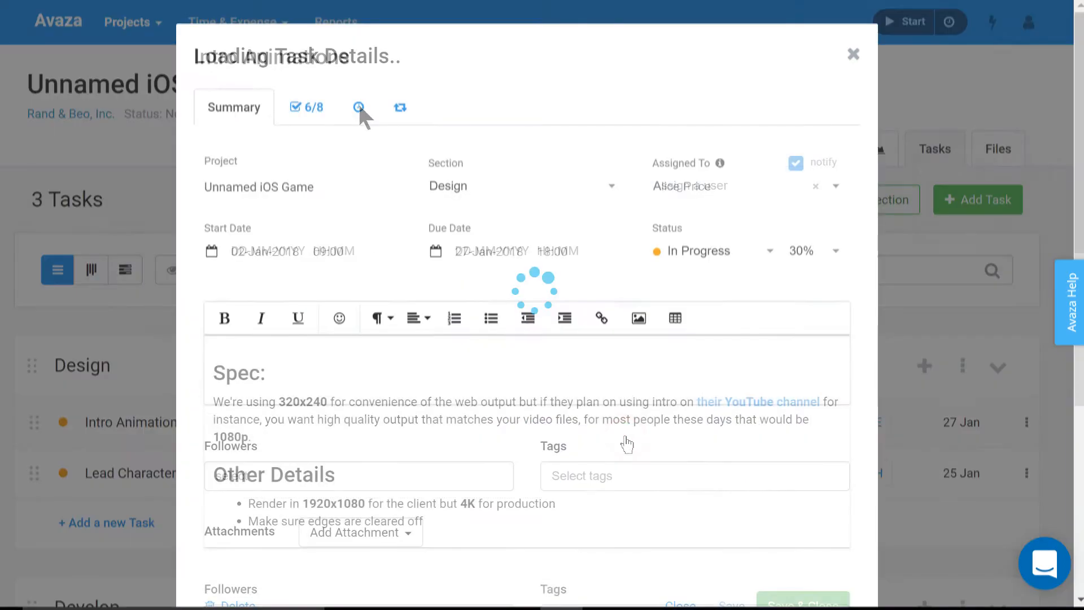
{"action": "left_click", "coordinate": [359, 107]}
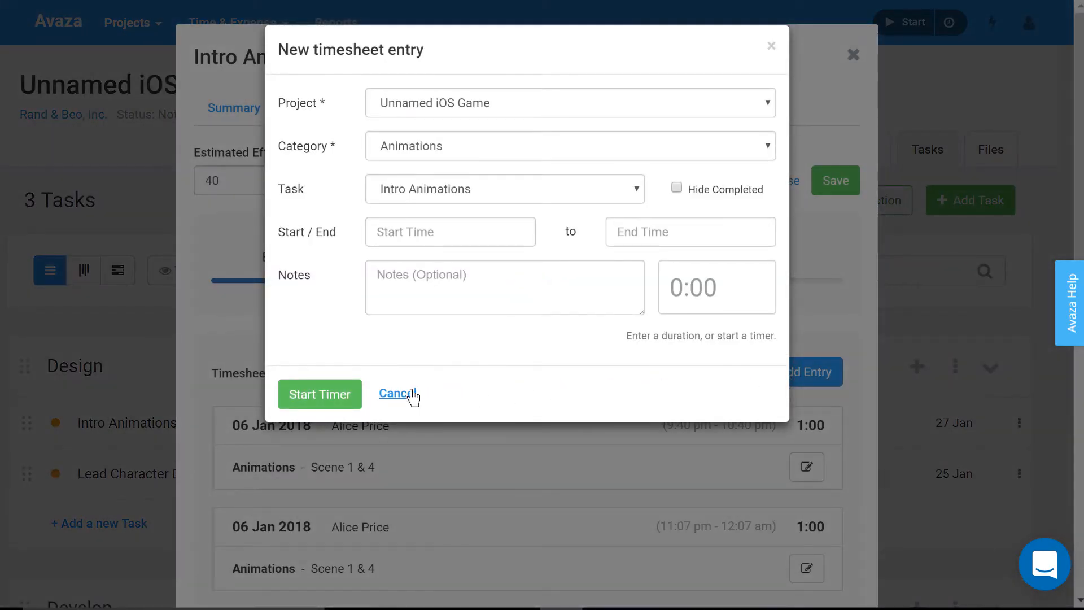
{"action": "left_click", "coordinate": [412, 391]}
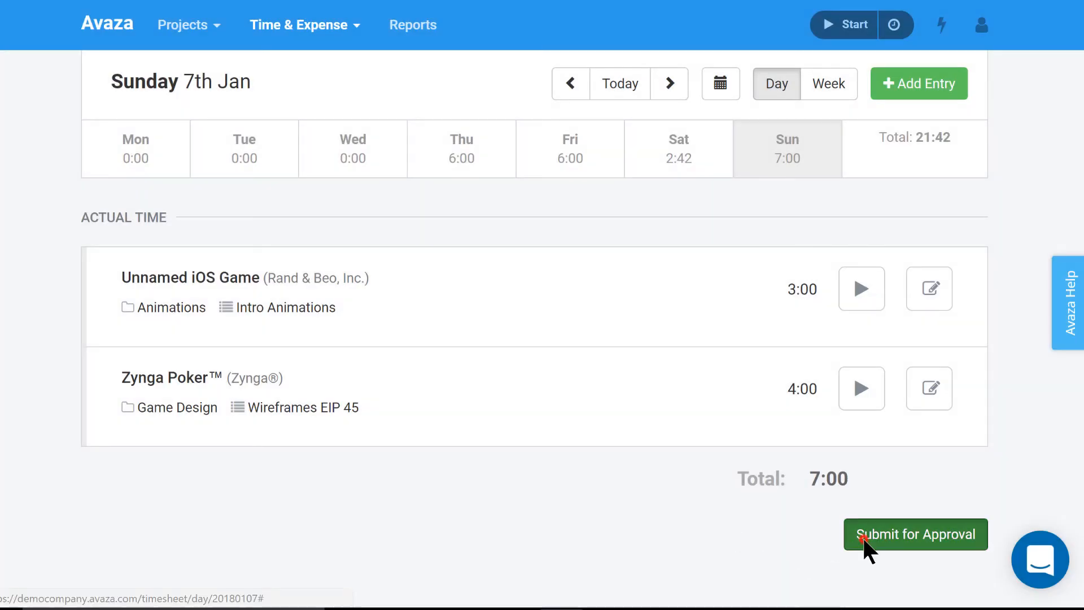
- Submit the two timesheet entries for Sunday 7th Jan for approval
{"action": "left_click", "coordinate": [862, 540]}
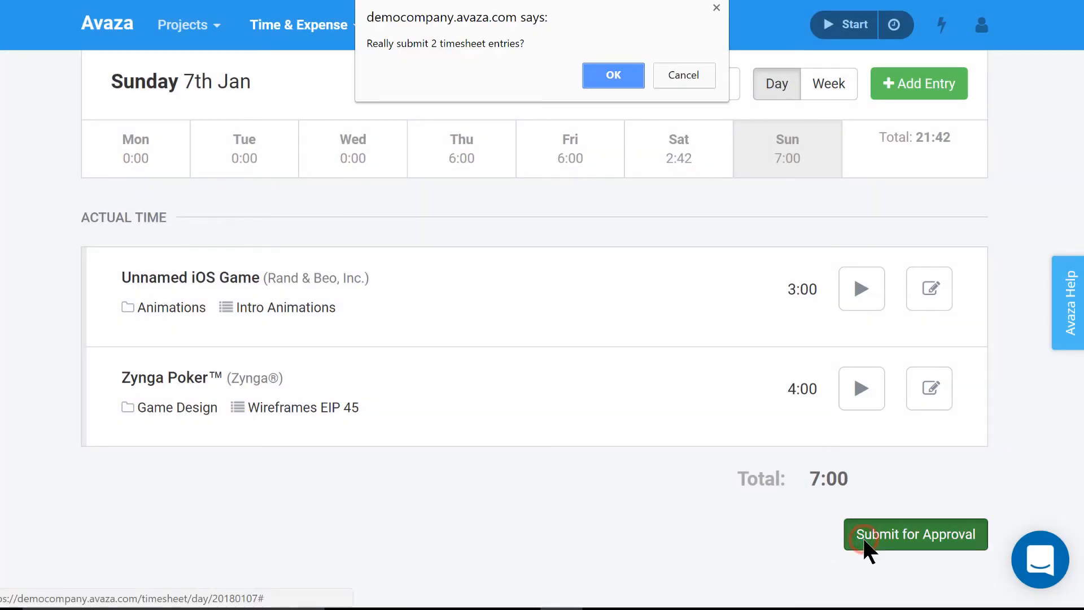
{"action": "left_click", "coordinate": [628, 83]}
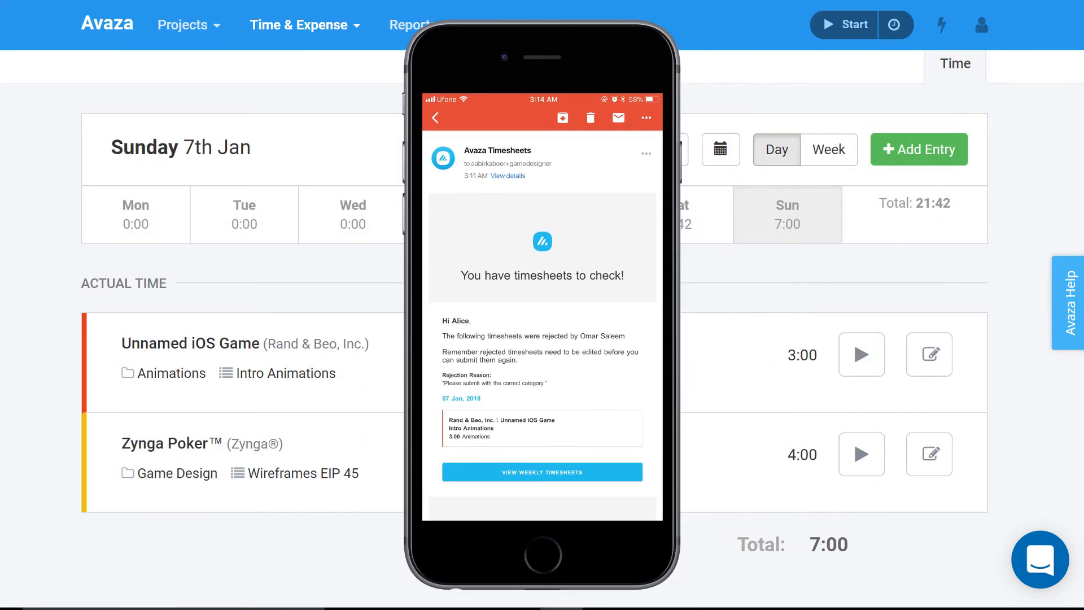
- Change the category of the rejected Unnamed iOS Game entry to Character Design, save it and resubmit it for approval
{"action": "left_click", "coordinate": [941, 367]}
{"action": "left_click", "coordinate": [587, 172]}
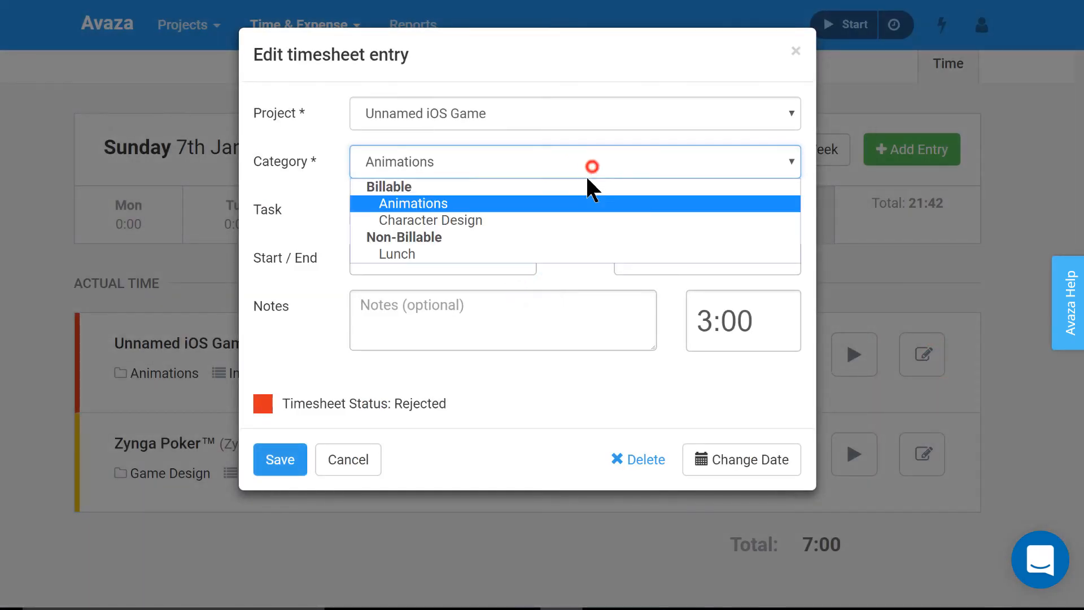
{"action": "left_click", "coordinate": [581, 221]}
{"action": "left_click", "coordinate": [295, 463]}
{"action": "scroll", "coordinate": [634, 455], "scroll_direction": "down", "scroll_amount": 2}
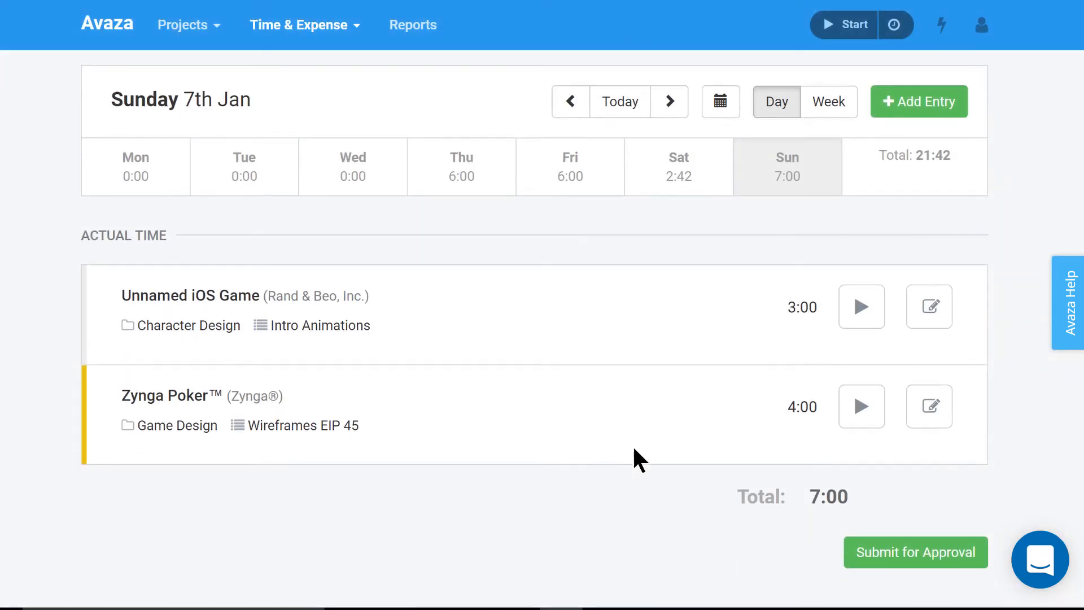
{"action": "left_click", "coordinate": [853, 546]}
{"action": "left_click", "coordinate": [614, 76]}
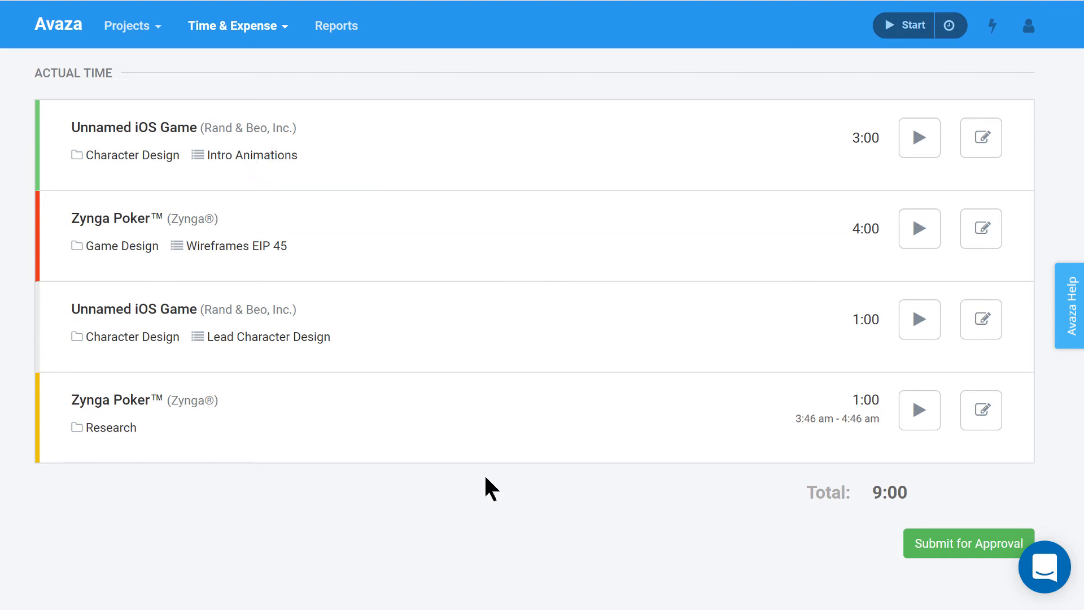
- Start the timer from existing Unnamed iOS Game, Intro Animations entries and open the Character Design entry for editing
{"action": "left_click", "coordinate": [916, 135]}
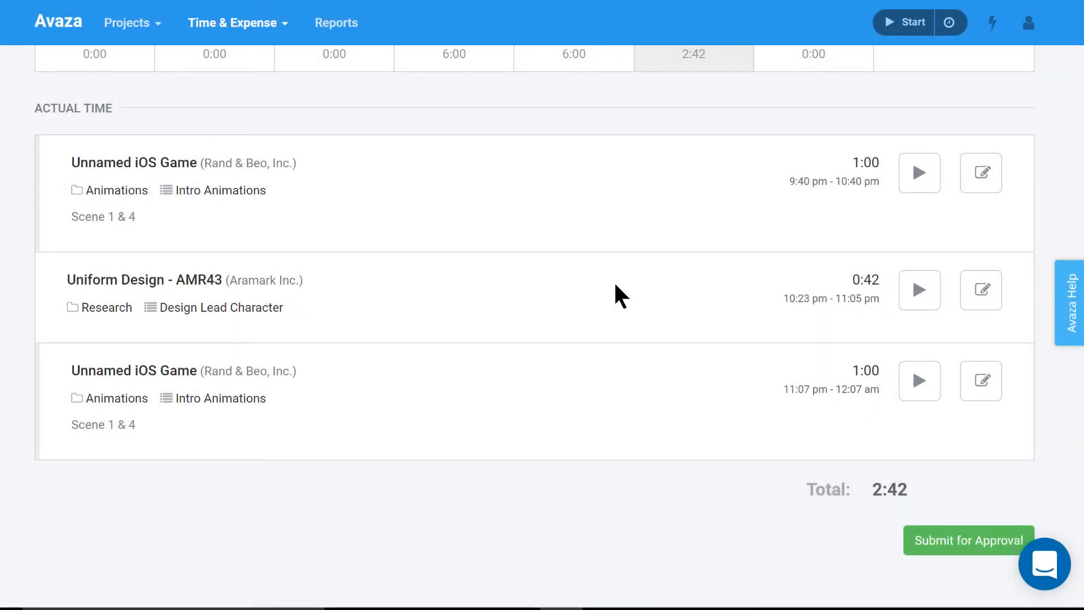
{"action": "left_click", "coordinate": [914, 190]}
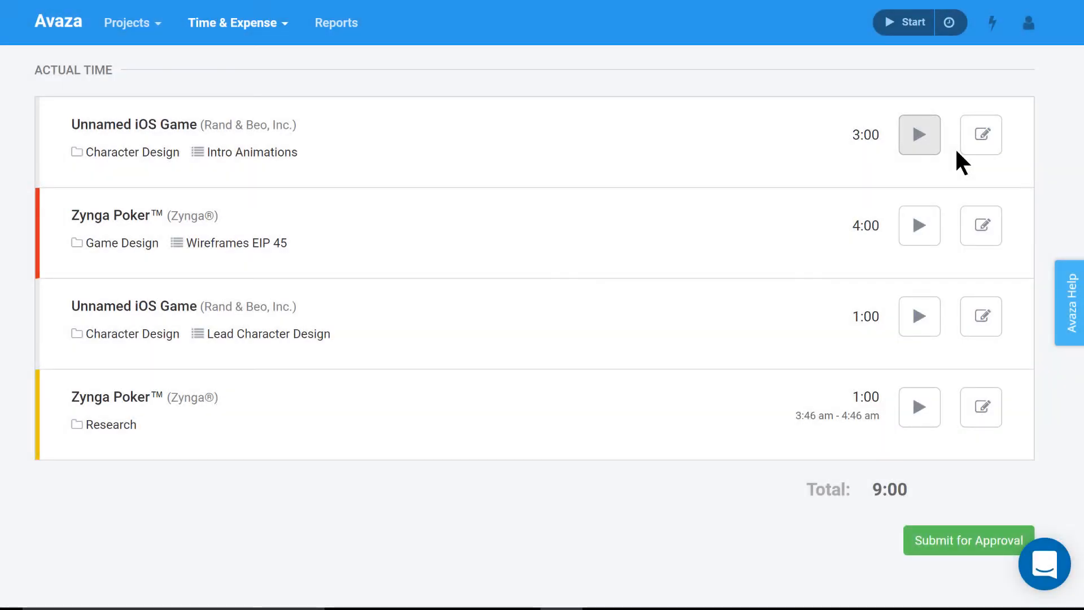
{"action": "left_click", "coordinate": [983, 148]}
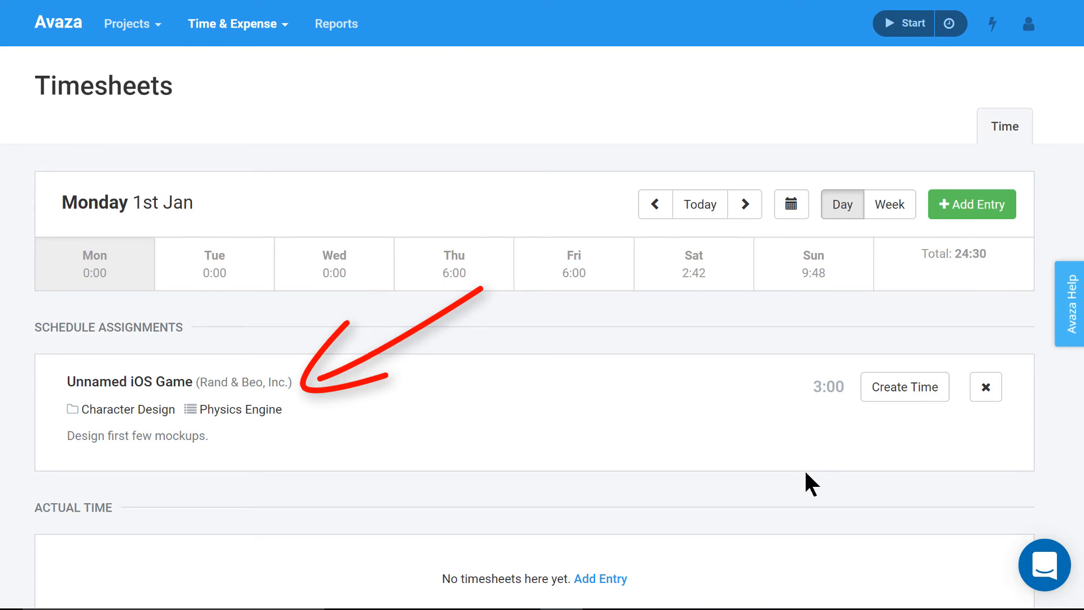
- Create a timesheet entry from Monday 1st Jan's Physics Engine schedule assignment with a duration of 3:30 and save it
{"action": "left_click", "coordinate": [890, 390]}
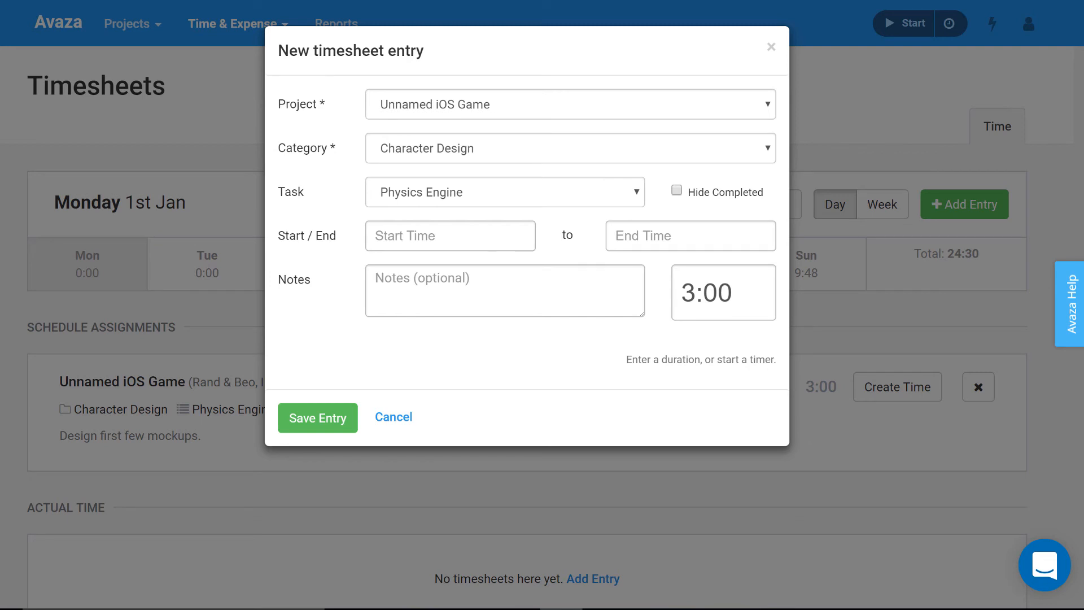
{"action": "left_click_drag", "start_coordinate": [742, 307], "coordinate": [665, 307]}
{"action": "type", "text": "3:30"}
{"action": "left_click", "coordinate": [337, 427]}
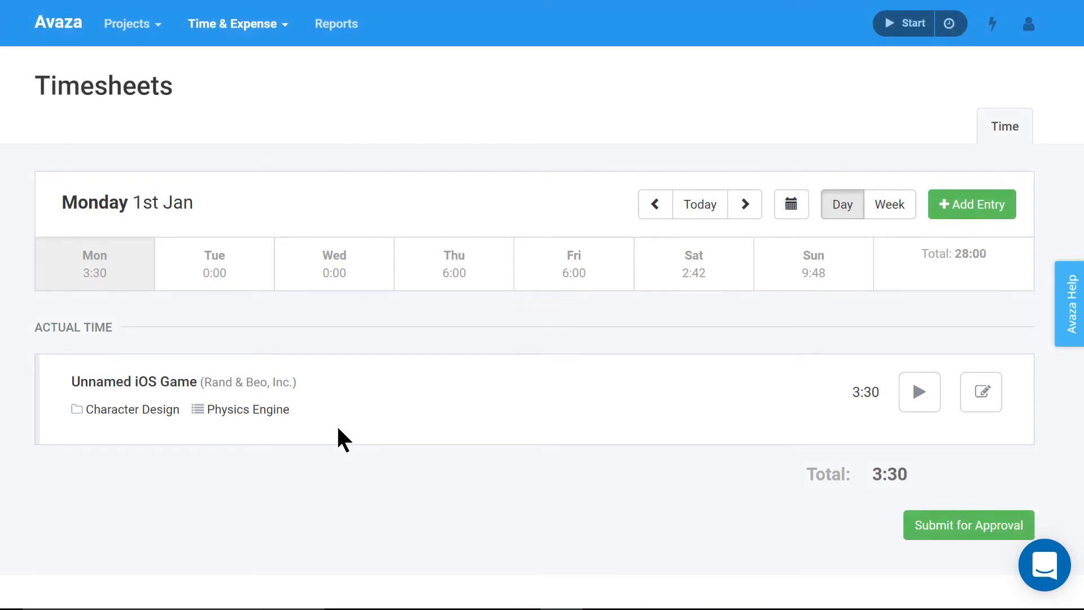
- Open My Schedule for 1st Jan - 7th Jan and examine the assignment details by expanding and collapsing the days
{"action": "left_click", "coordinate": [158, 24]}
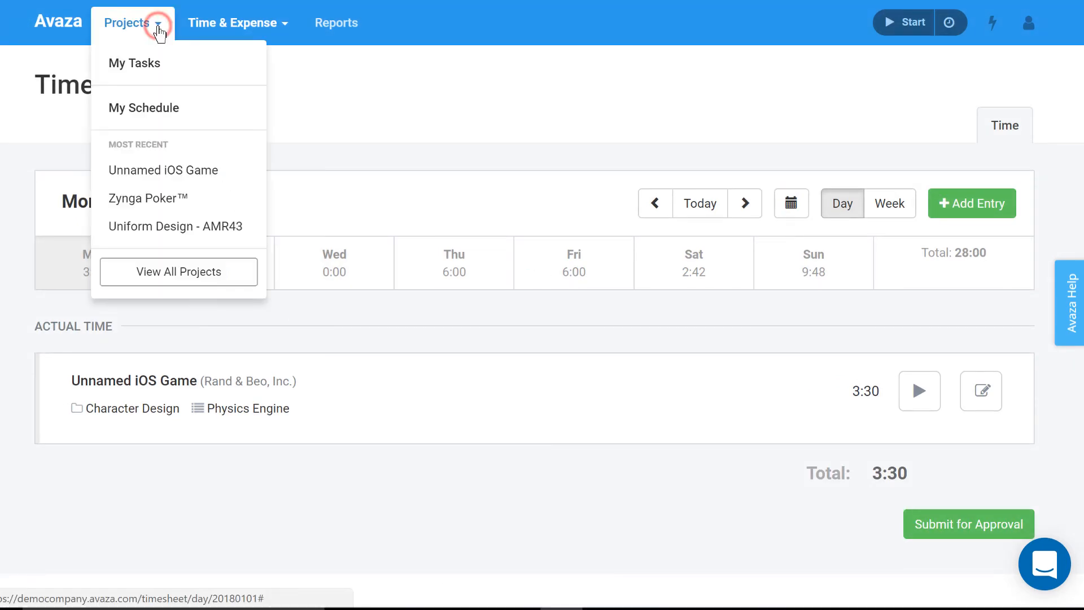
{"action": "left_click", "coordinate": [200, 110]}
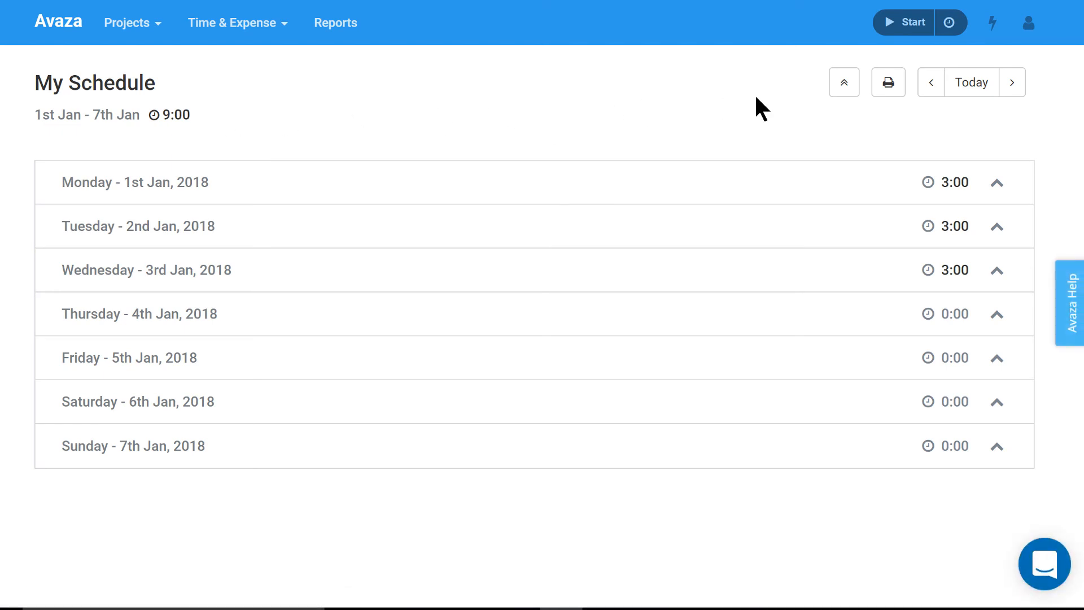
{"action": "left_click", "coordinate": [837, 94]}
{"action": "left_click", "coordinate": [834, 92]}
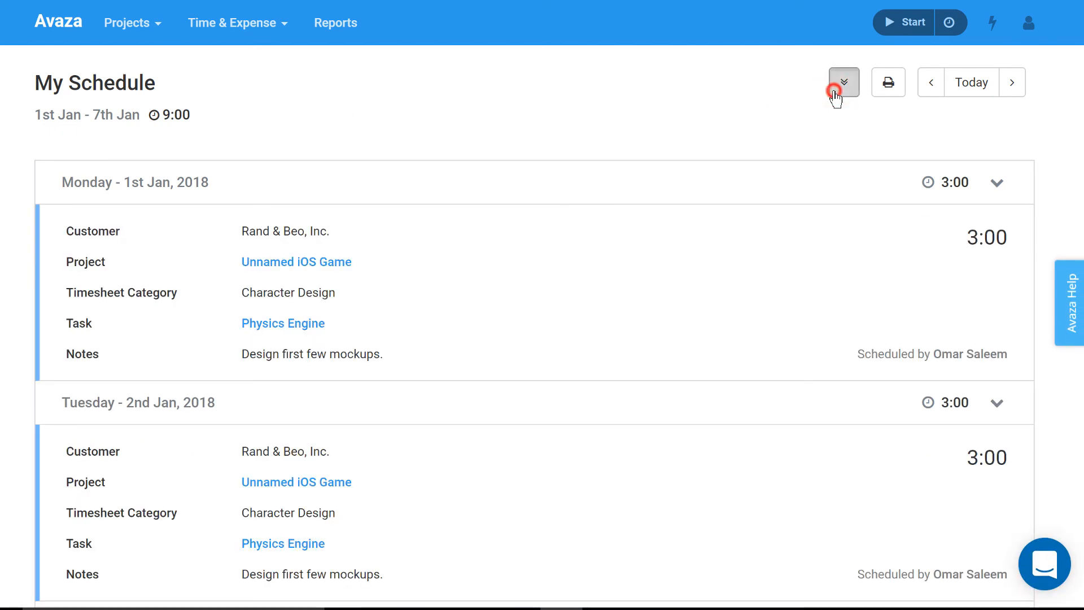
{"action": "left_click", "coordinate": [847, 179]}
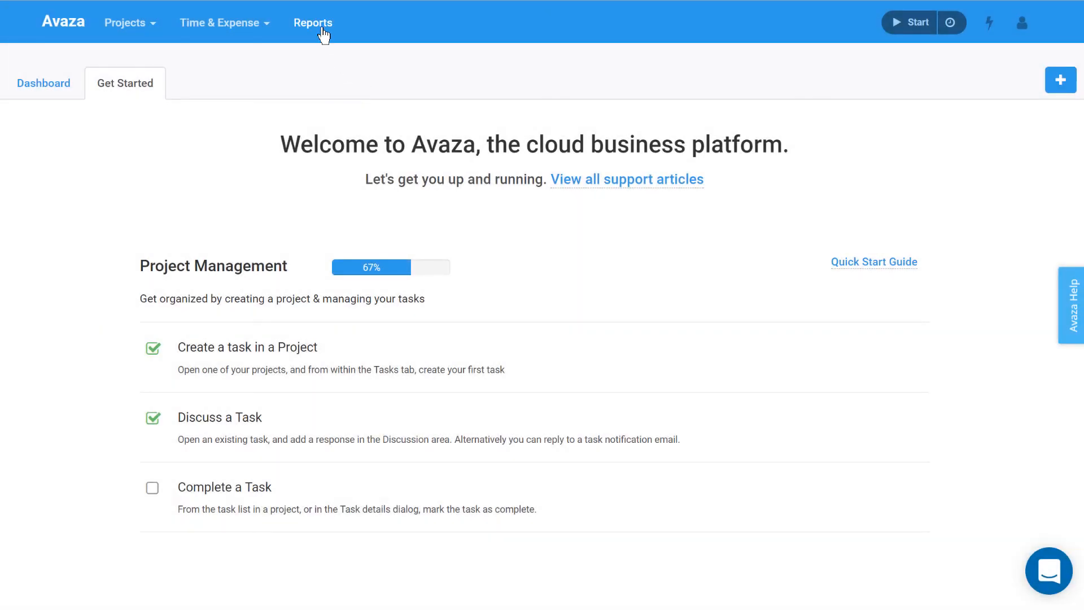
- Preview the My Timesheet Details report for This Month, filtered to customers Rand & Beo, Inc. and Zynga® and projects Unnamed iOS Game and Zynga Poker™
{"action": "left_click", "coordinate": [321, 27]}
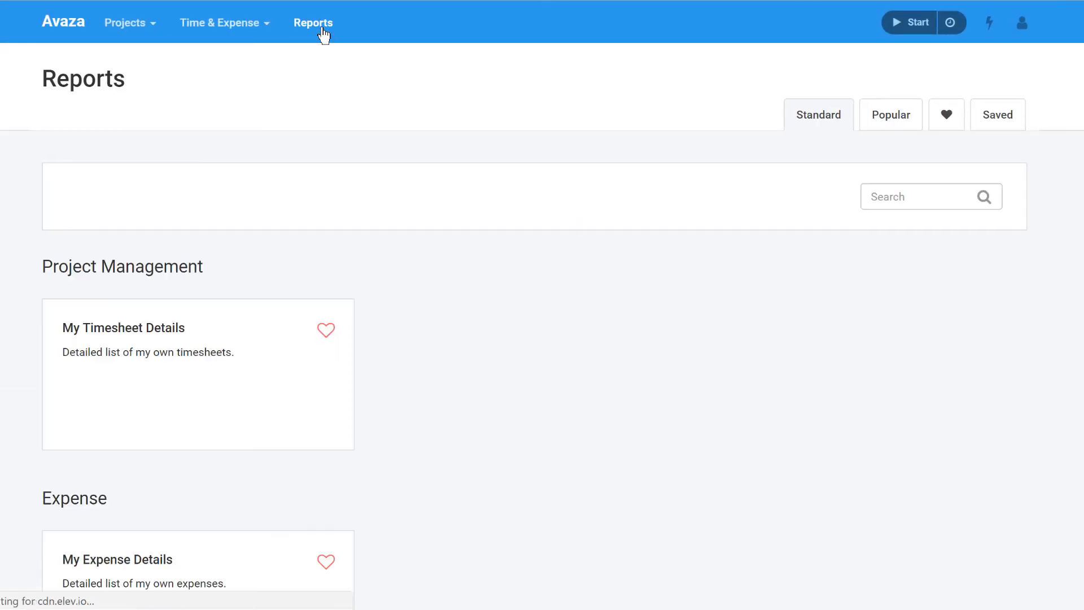
{"action": "left_click", "coordinate": [178, 329]}
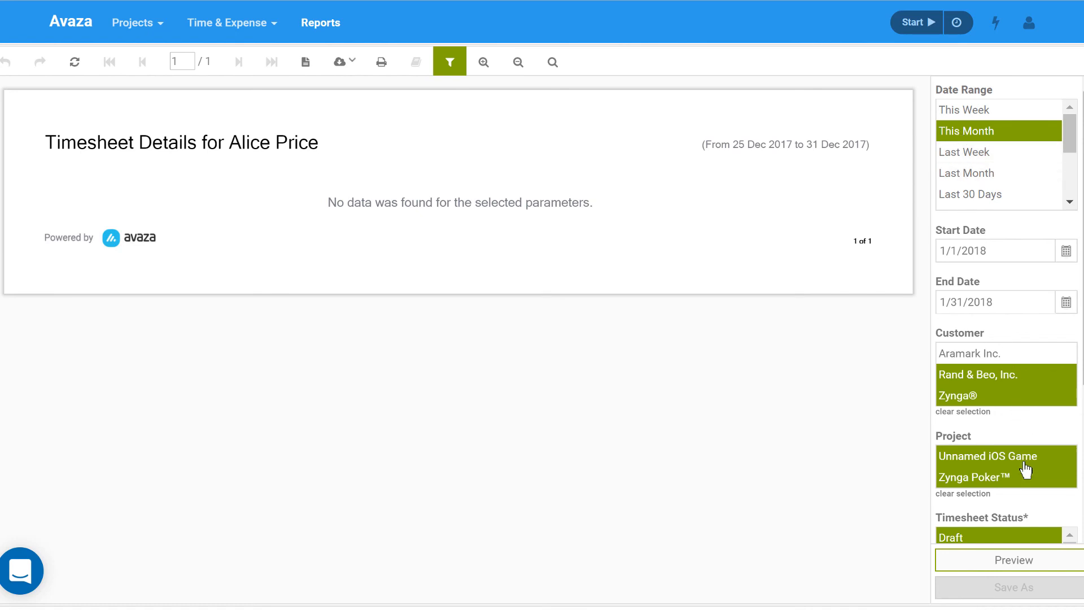
{"action": "scroll", "coordinate": [1019, 468], "scroll_direction": "down", "scroll_amount": 1}
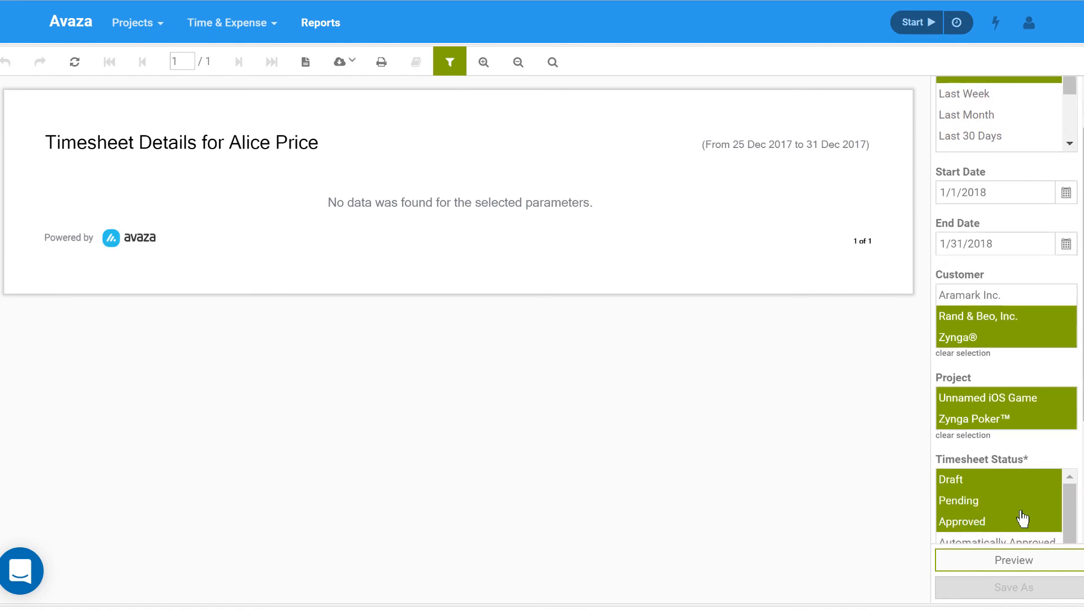
{"action": "left_click", "coordinate": [1029, 559]}
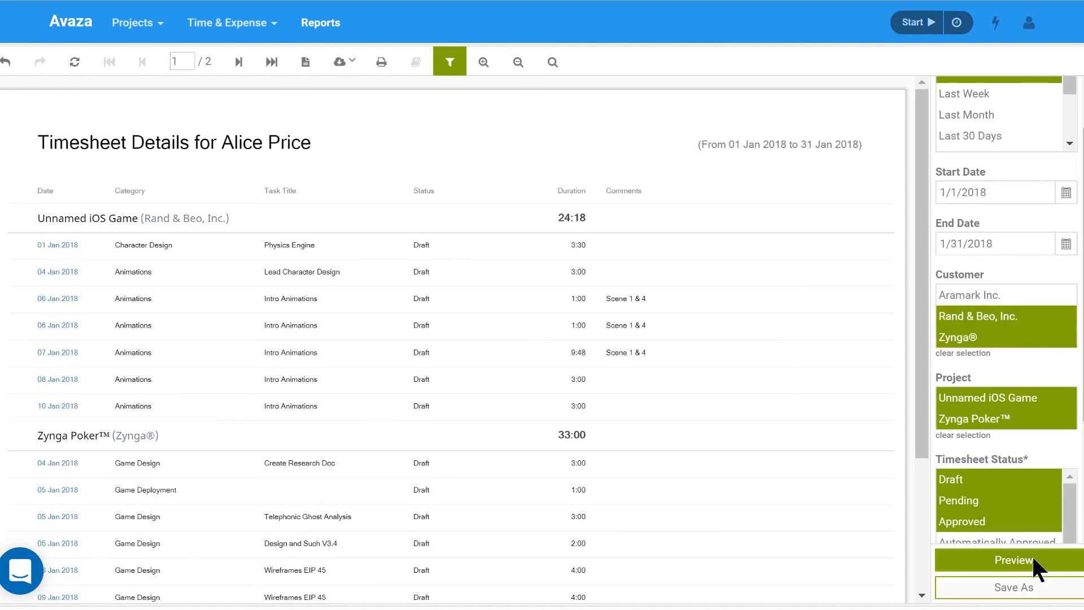
- Begin saving the filtered timesheet report as a saved report
{"action": "left_click", "coordinate": [1036, 584]}
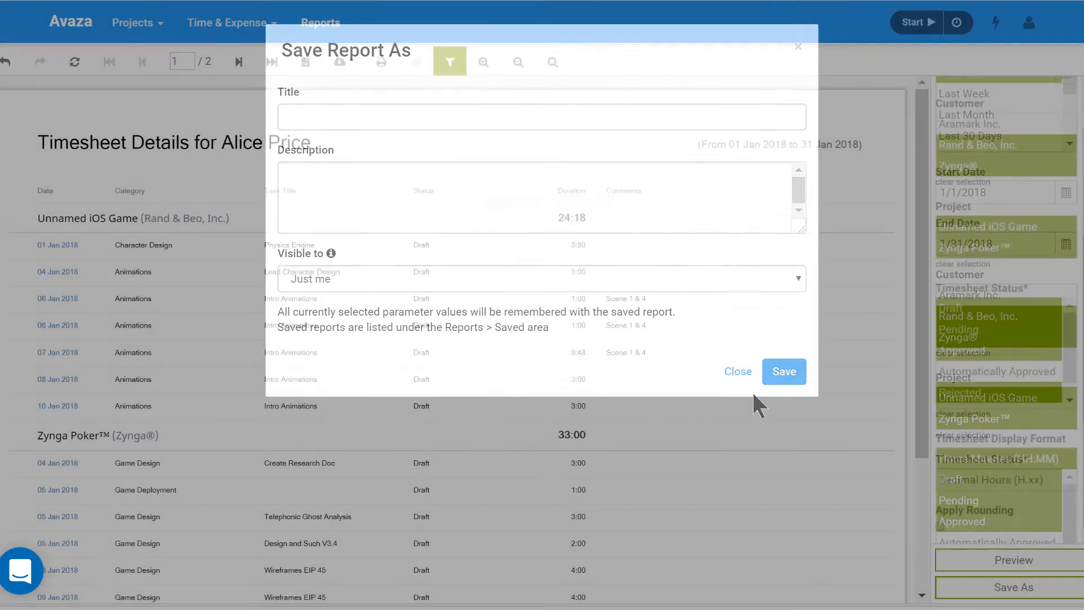